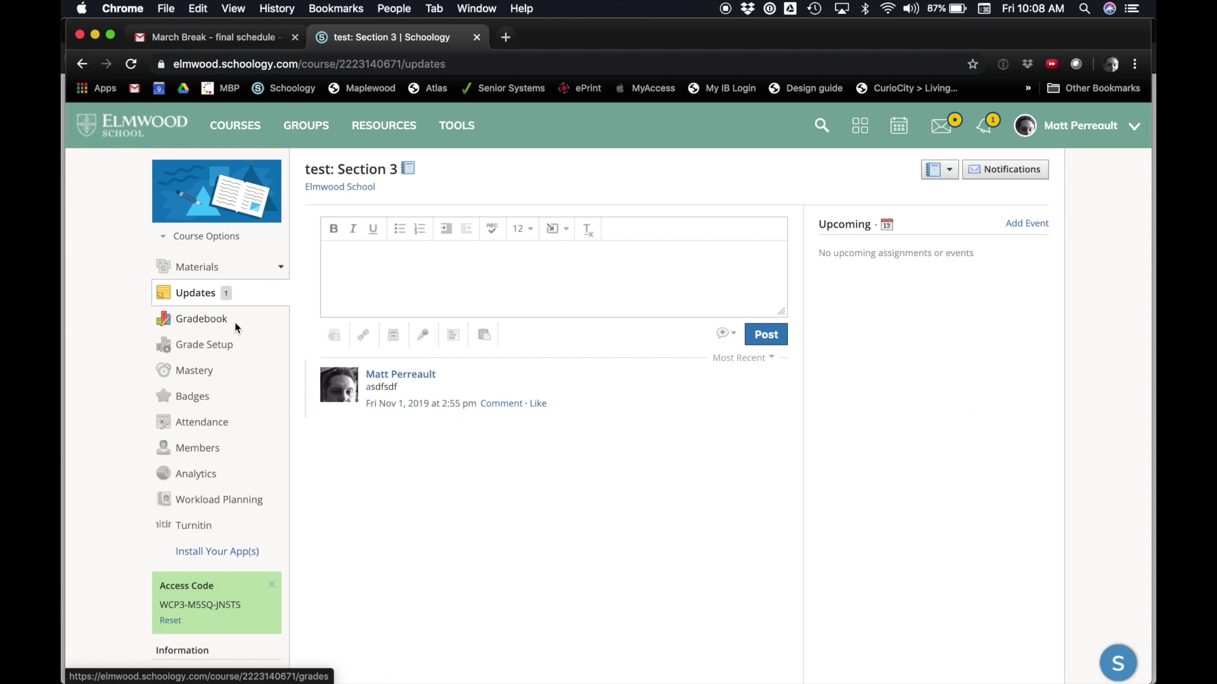
Open a new blank Chrome tab beside the Schoology test: Section 3 course page.
{"action": "left_click", "coordinate": [507, 38]}
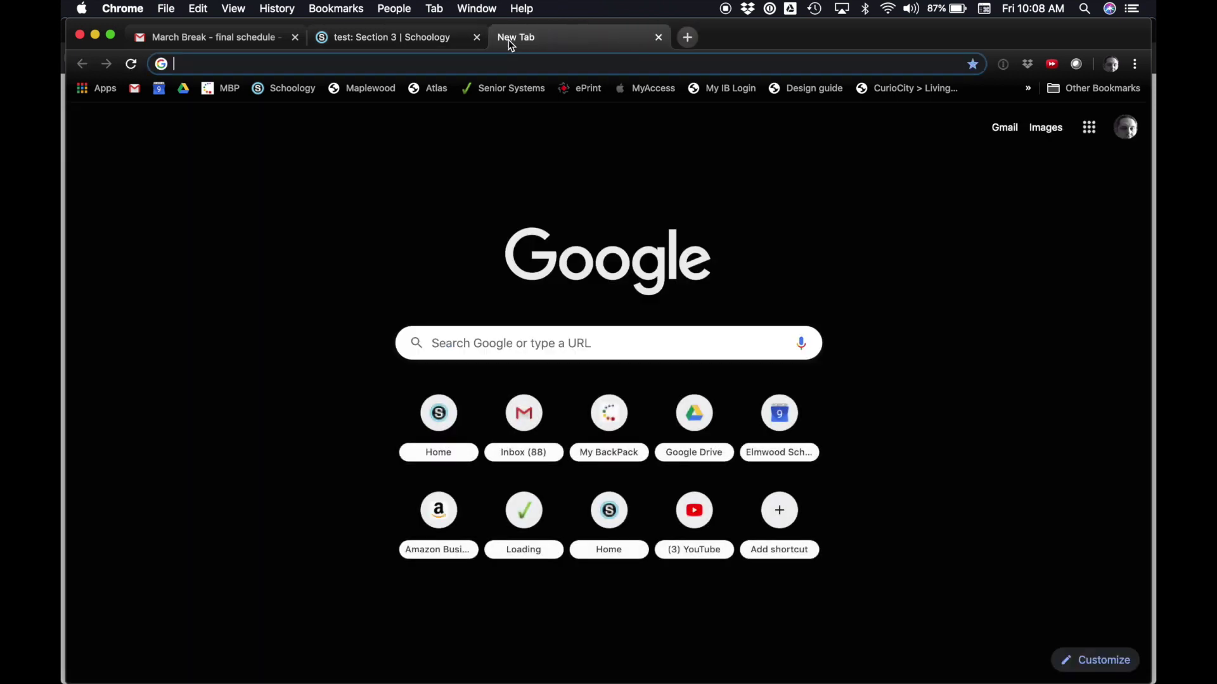
From the March Break email in Gmail, find Meet in the Google apps panel and launch it.
{"action": "left_click", "coordinate": [264, 36]}
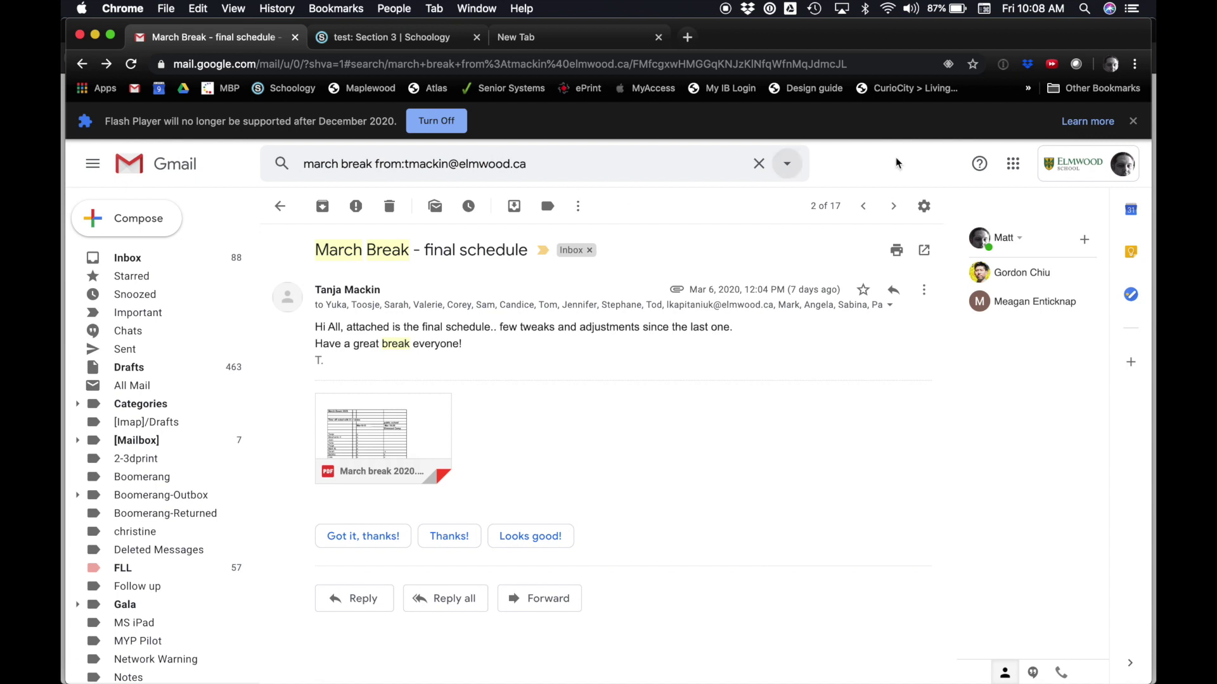
{"action": "left_click", "coordinate": [1013, 166]}
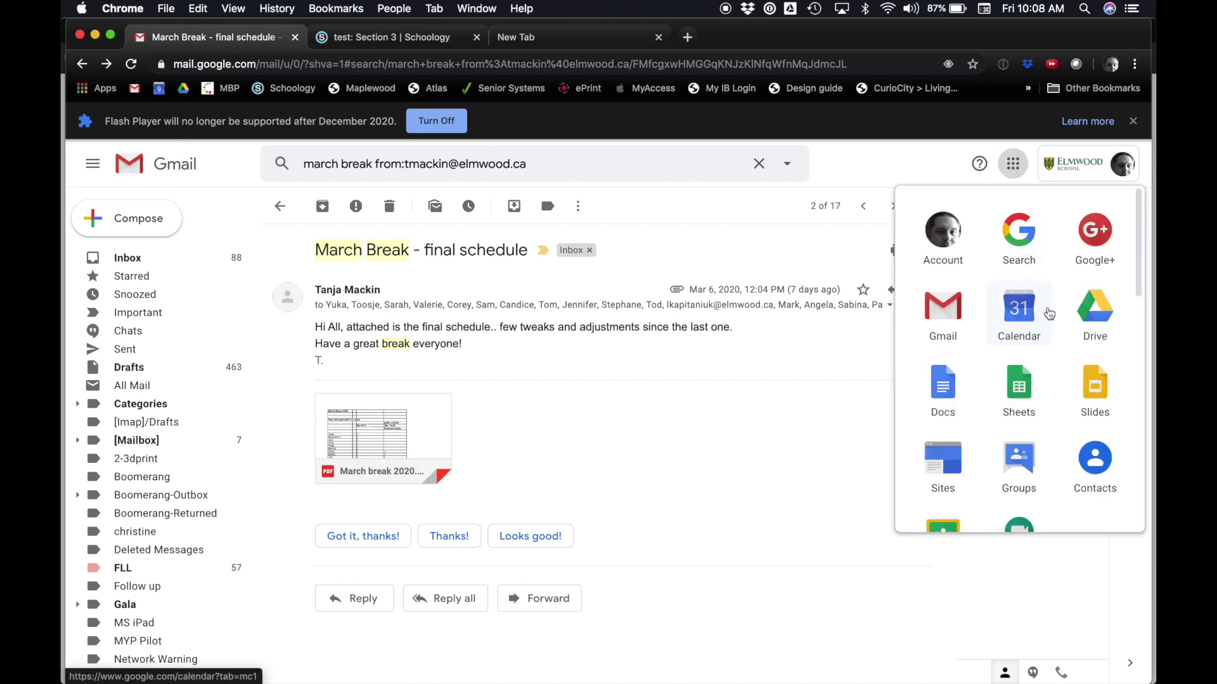
{"action": "scroll", "coordinate": [1045, 310], "scroll_direction": "down", "scroll_amount": 2}
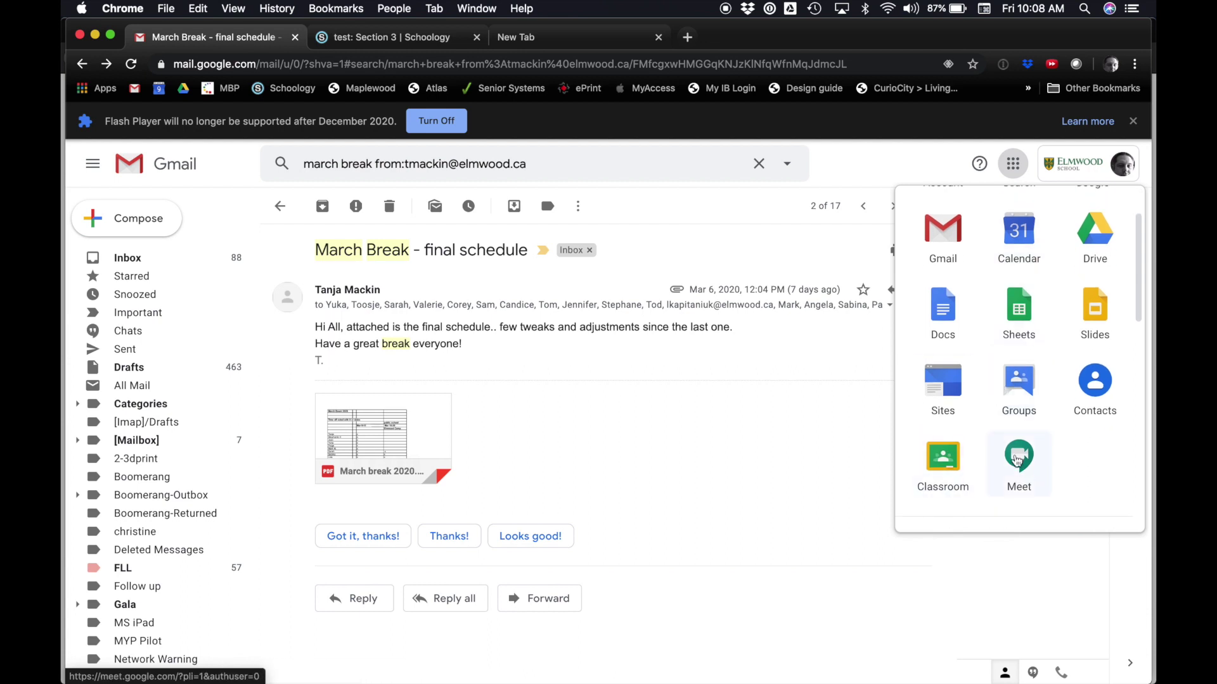
{"action": "scroll", "coordinate": [1025, 457], "scroll_direction": "down", "scroll_amount": 5}
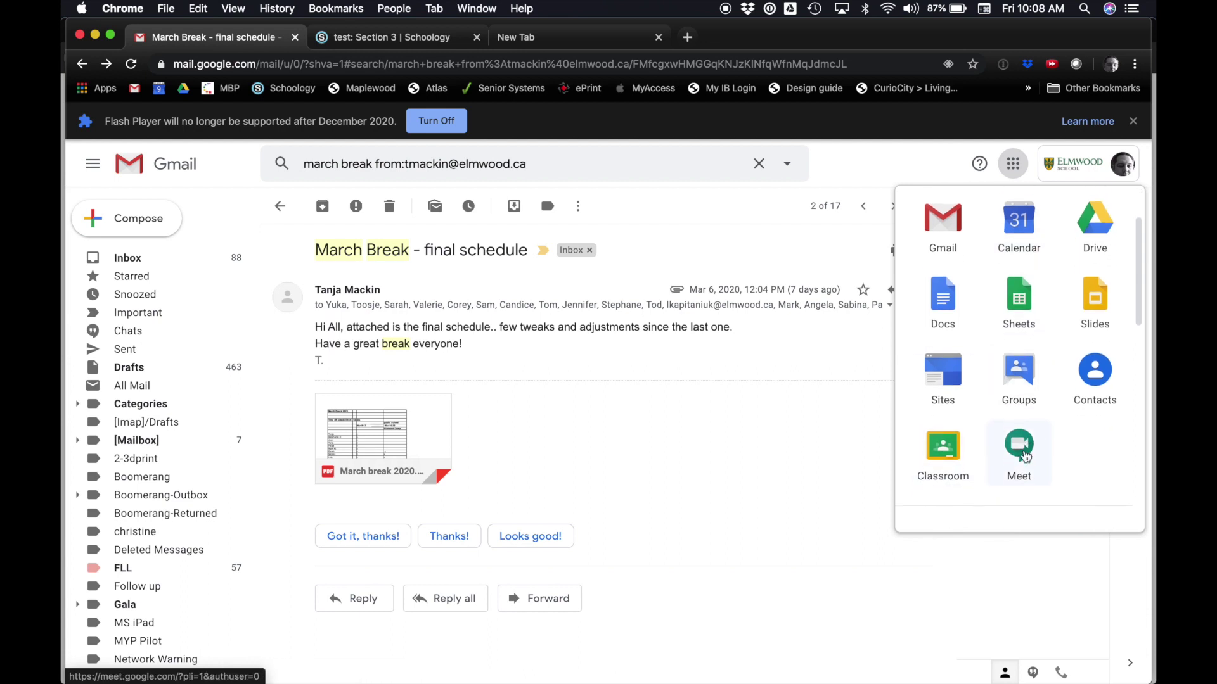
{"action": "scroll", "coordinate": [1025, 456], "scroll_direction": "down", "scroll_amount": 4}
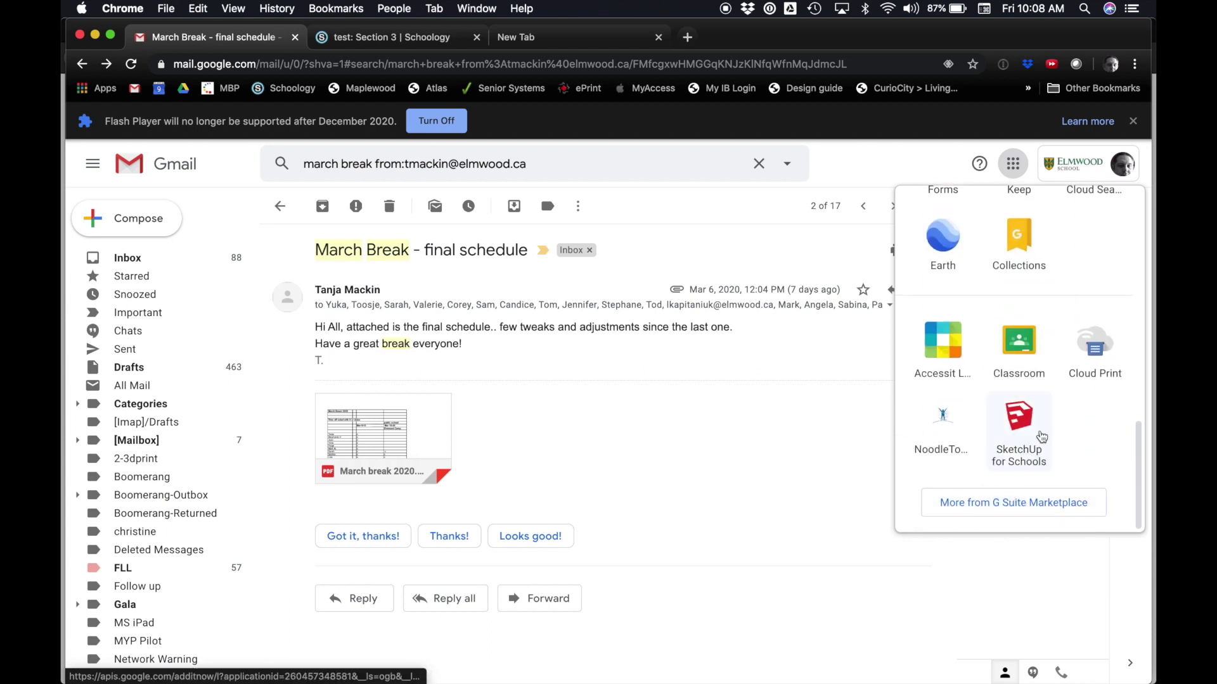
{"action": "scroll", "coordinate": [1027, 507], "scroll_direction": "up", "scroll_amount": 5}
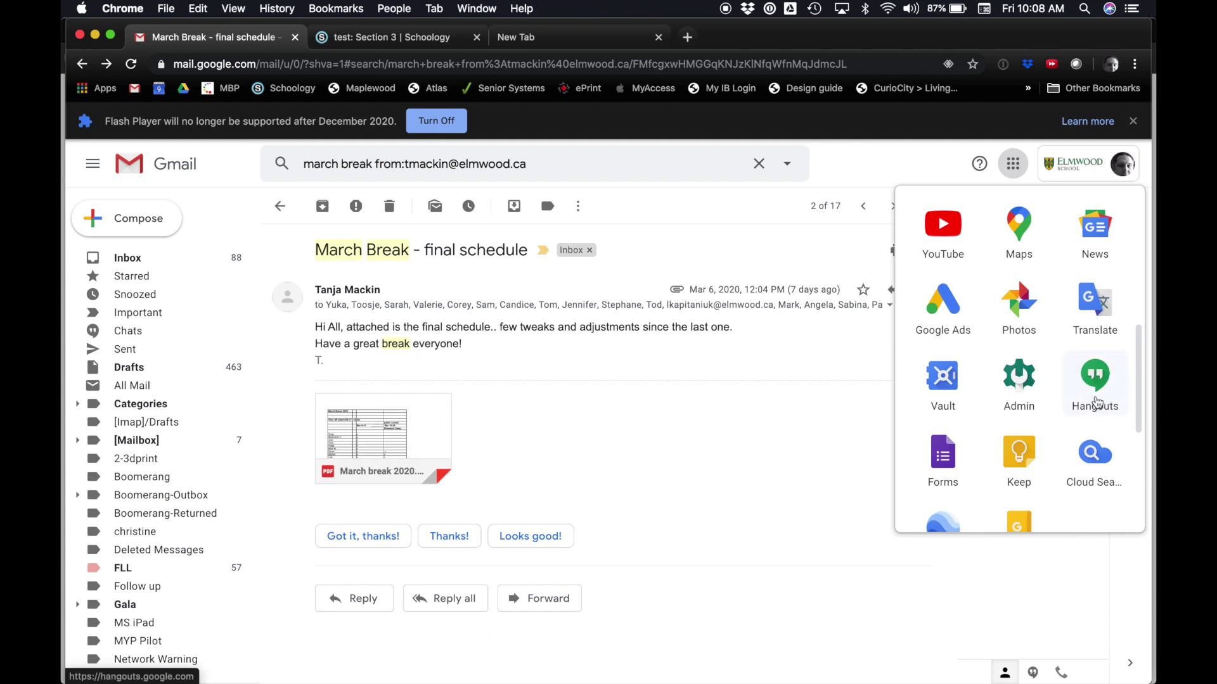
{"action": "scroll", "coordinate": [1078, 380], "scroll_direction": "up", "scroll_amount": 3}
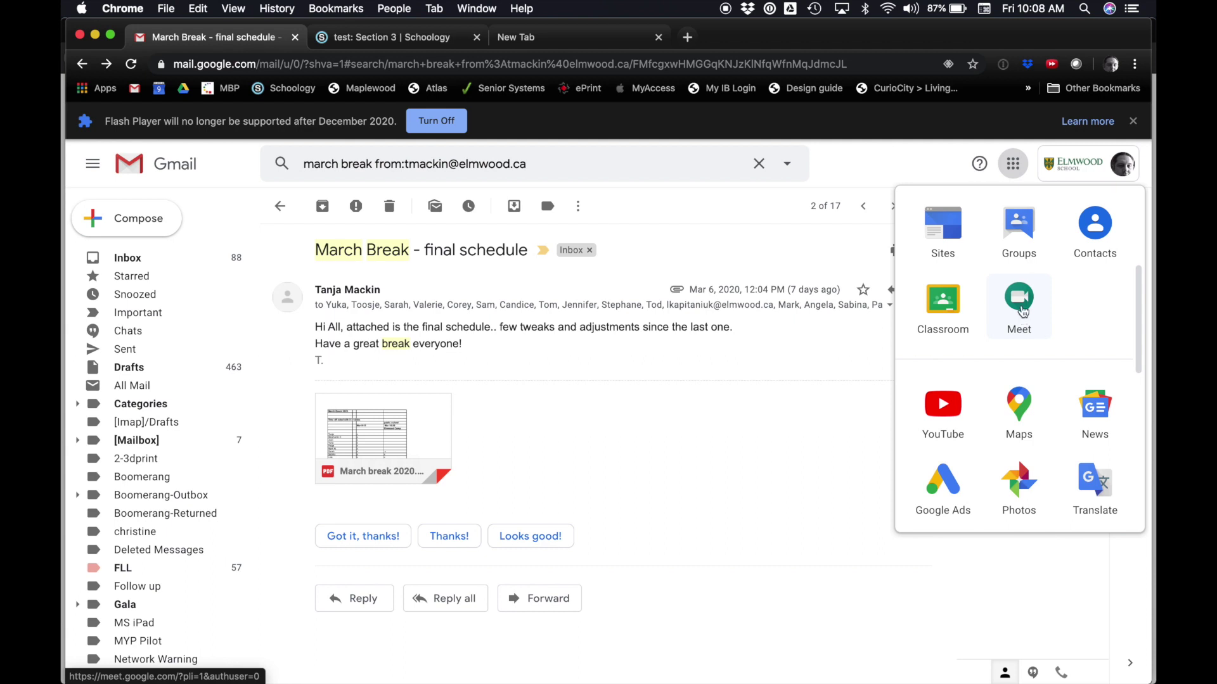
{"action": "left_click", "coordinate": [1022, 311]}
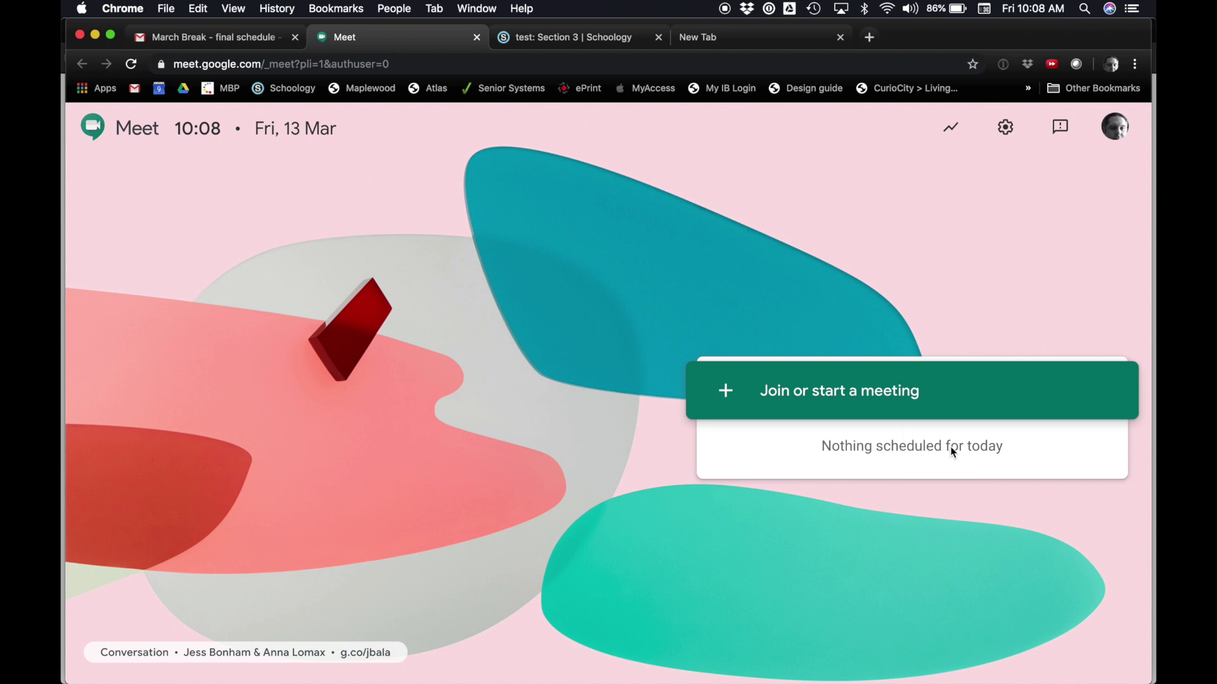
Review Meet's audio and video settings, keeping the FaceTime HD camera, then begin a new meeting.
{"action": "left_click", "coordinate": [1002, 133]}
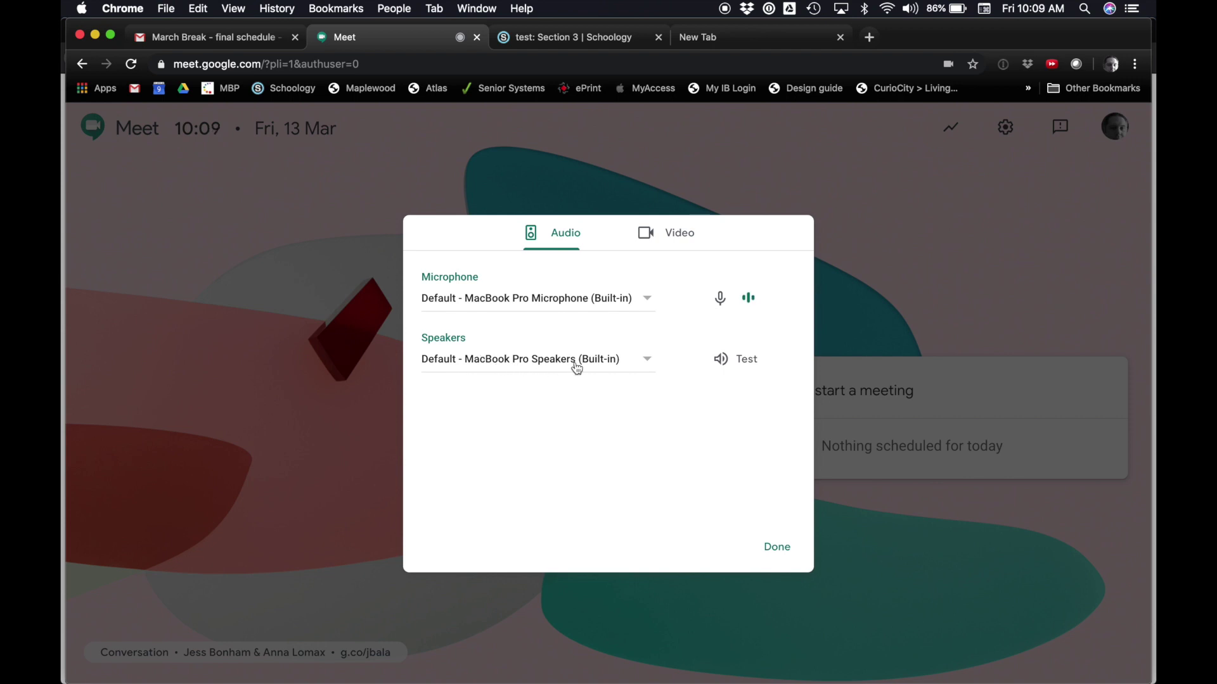
{"action": "left_click", "coordinate": [664, 238]}
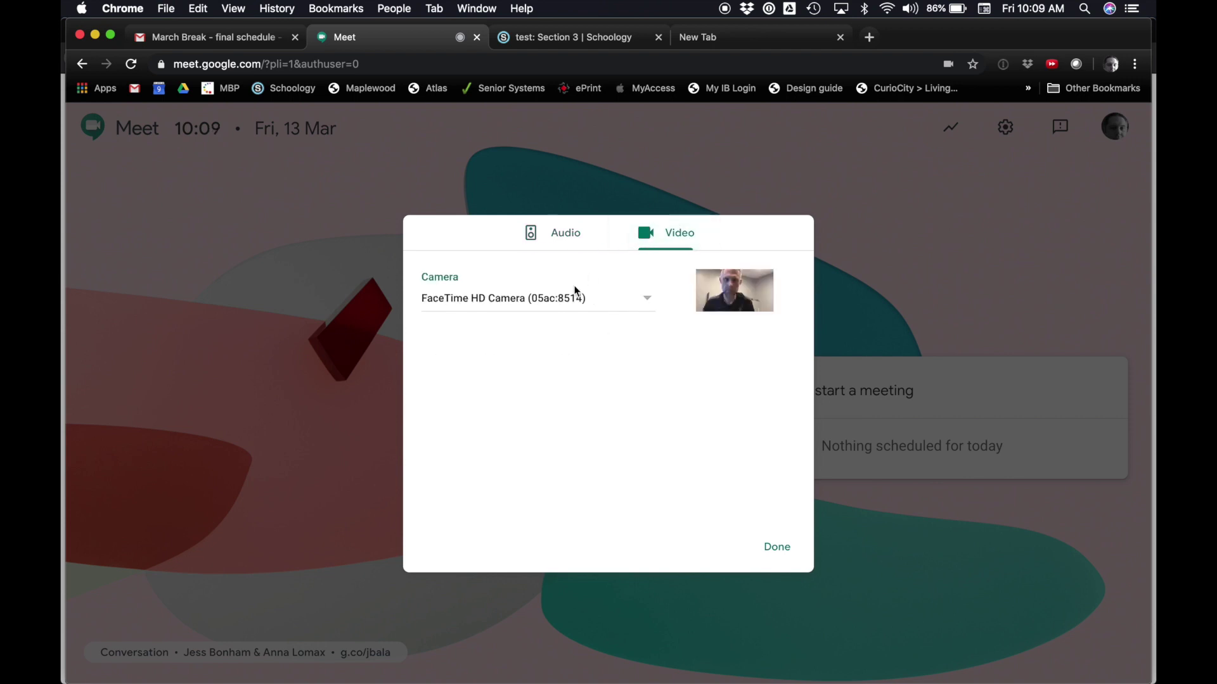
{"action": "left_click", "coordinate": [647, 304]}
{"action": "left_click", "coordinate": [647, 303]}
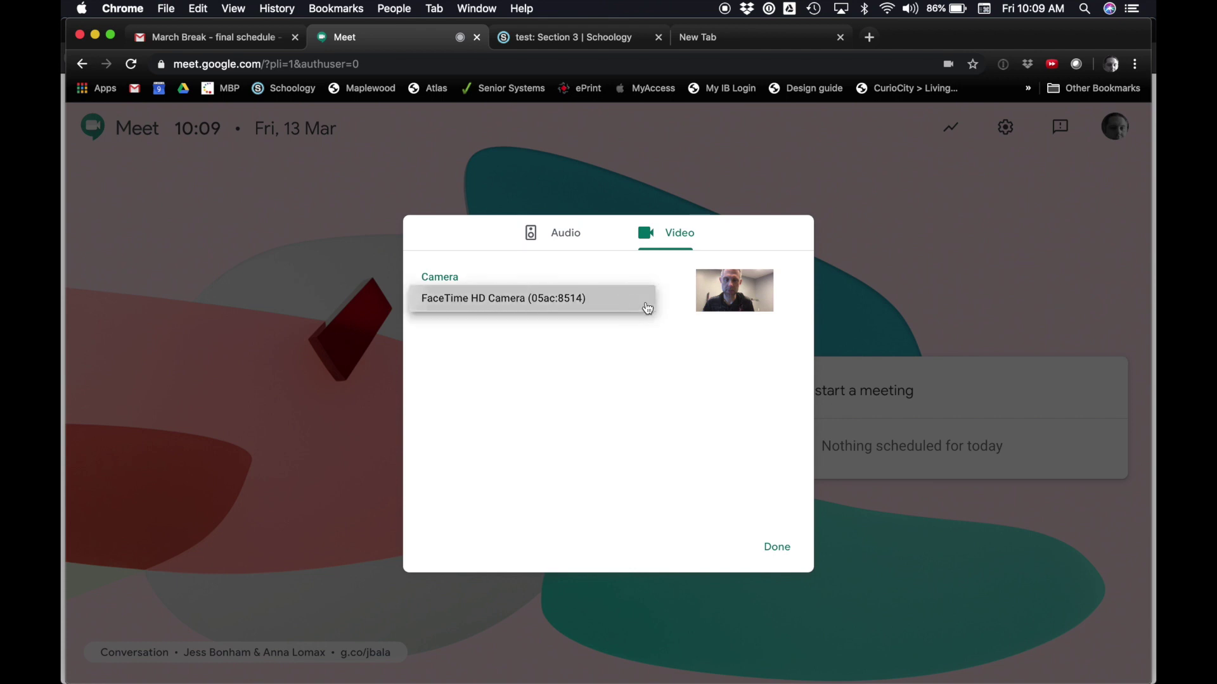
{"action": "left_click", "coordinate": [778, 548]}
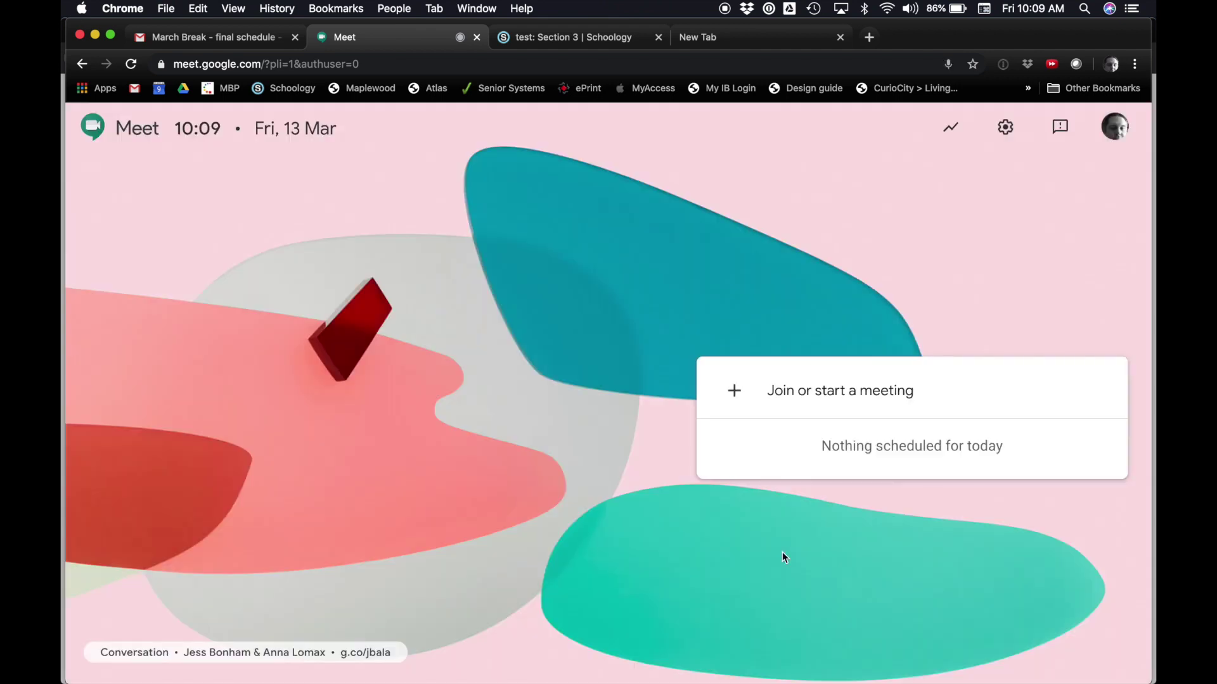
{"action": "left_click", "coordinate": [784, 398]}
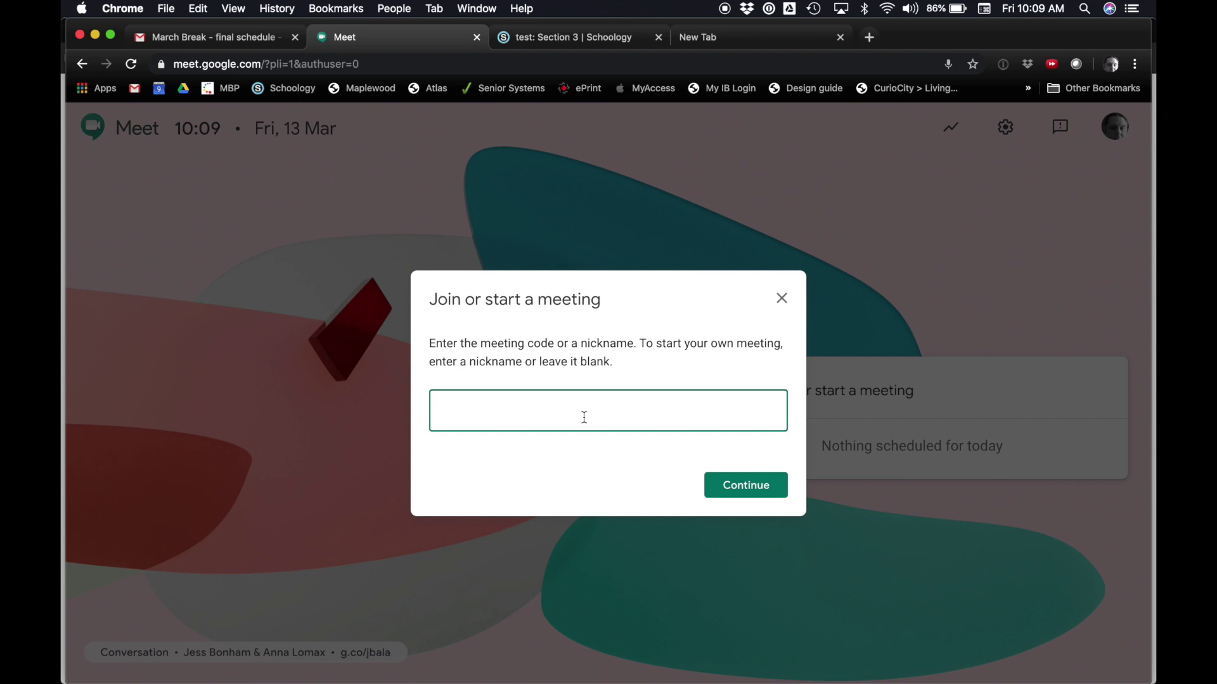
Create the testclasswithmatt meeting and join the call from the lobby.
{"action": "left_click", "coordinate": [749, 487]}
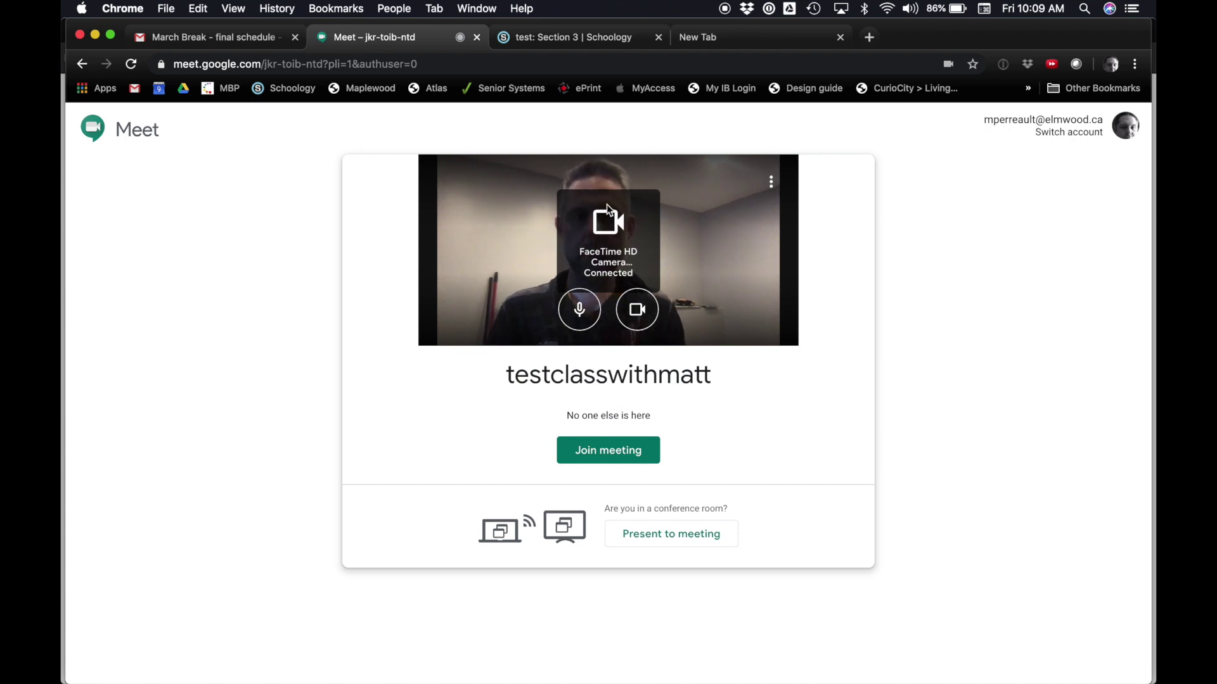
{"action": "left_click", "coordinate": [634, 450]}
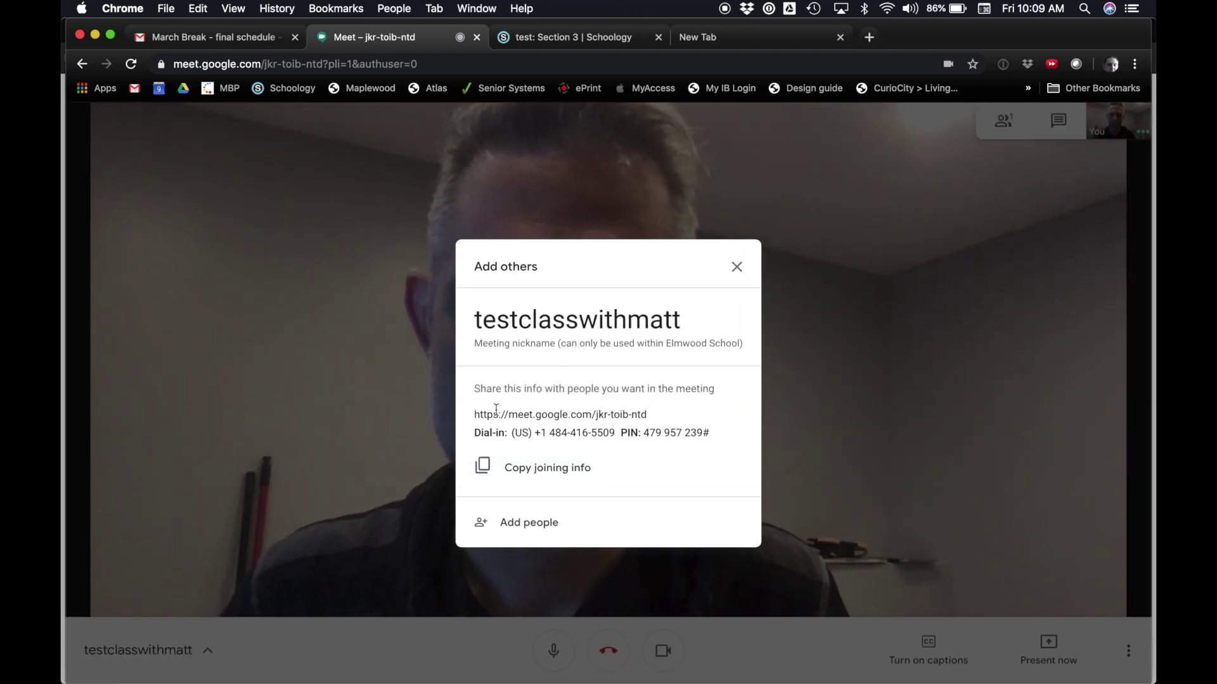
Copy the testclasswithmatt meeting URL and the full joining info from the Add others box.
{"action": "triple_click", "coordinate": [526, 413]}
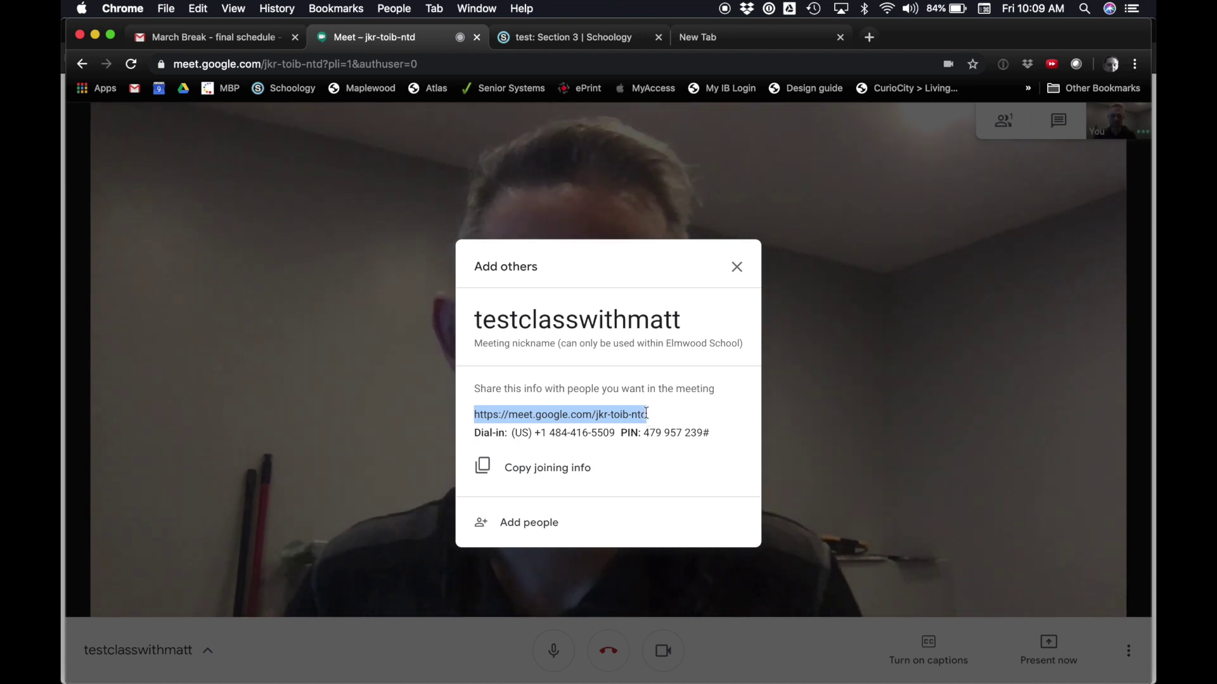
{"action": "key", "text": "super+c"}
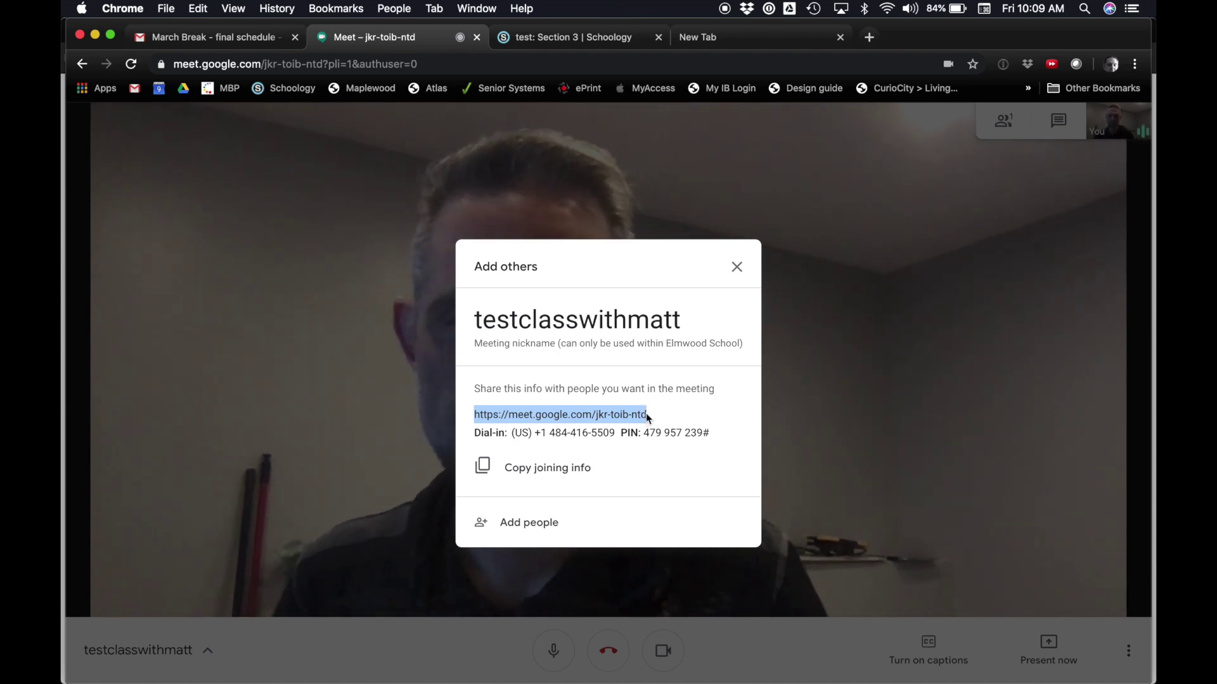
{"action": "left_click", "coordinate": [574, 474]}
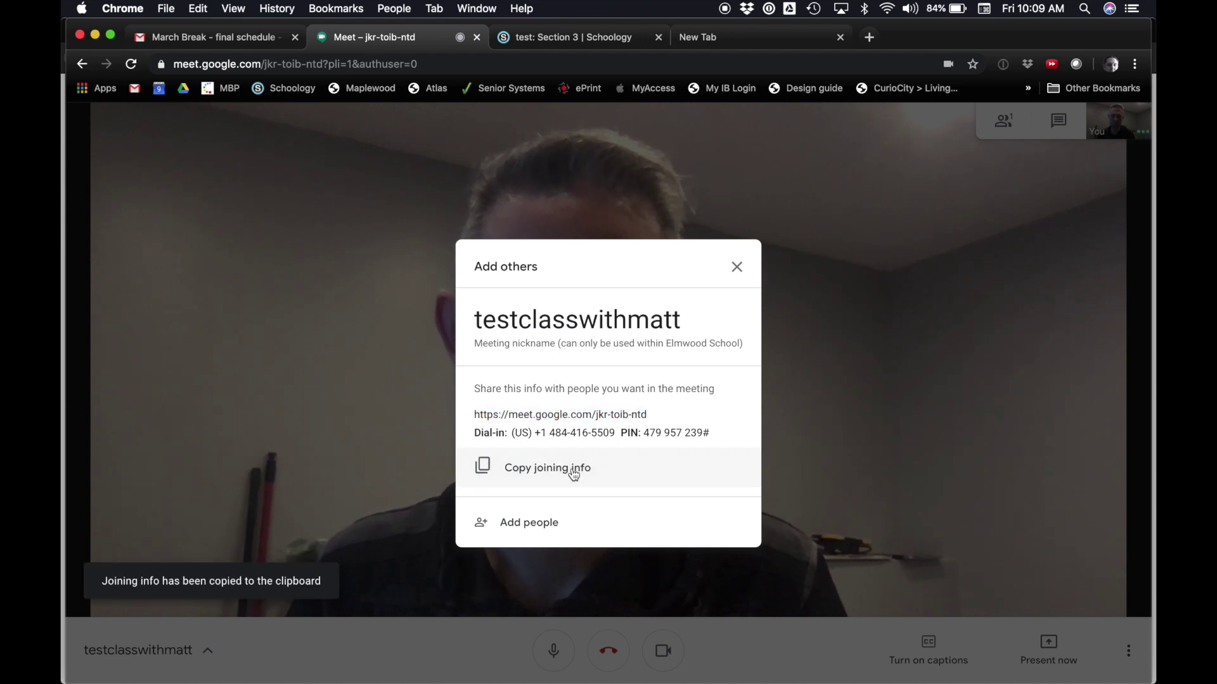
{"action": "triple_click", "coordinate": [564, 414]}
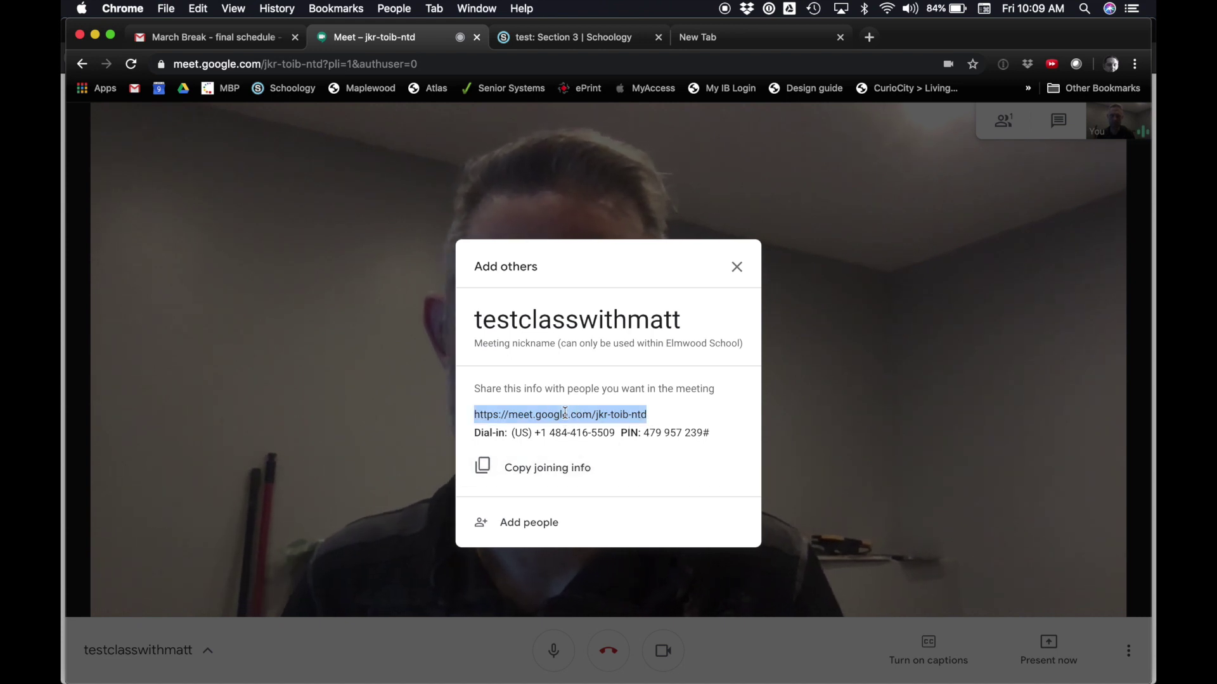
Post a Section 3 update about today's Google Meet with the pasted 'Google Meet Link' attached.
{"action": "left_click", "coordinate": [541, 38]}
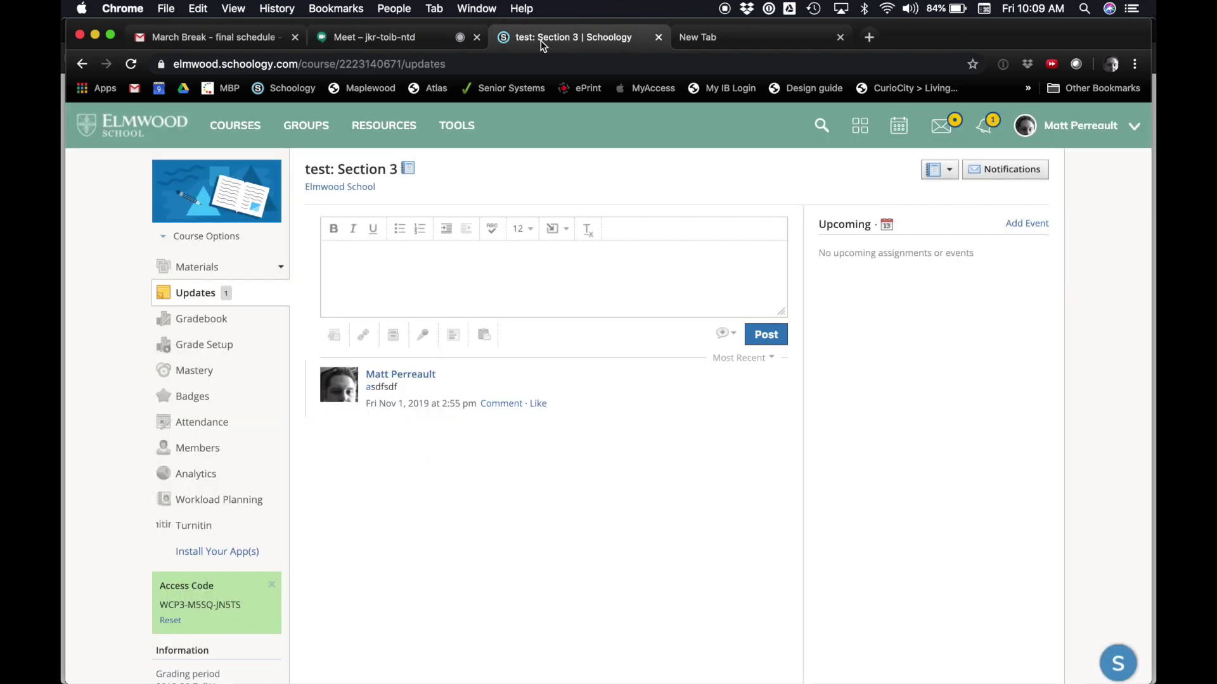
{"action": "left_click", "coordinate": [395, 257]}
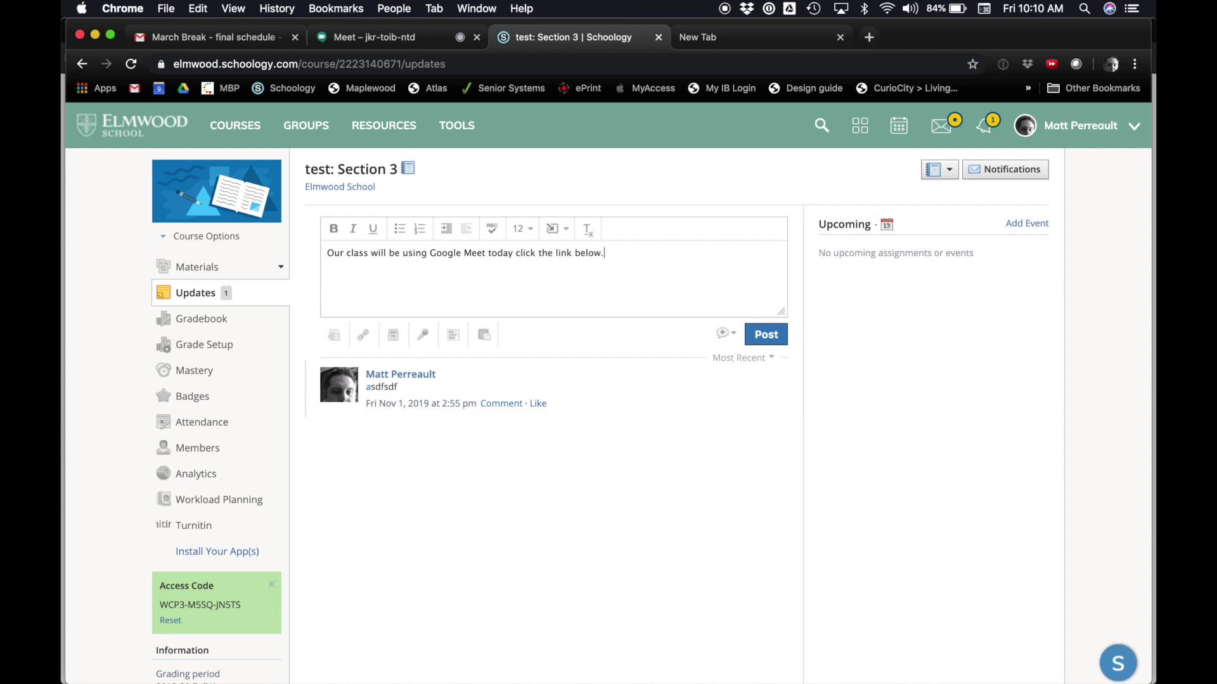
{"action": "left_click", "coordinate": [364, 335]}
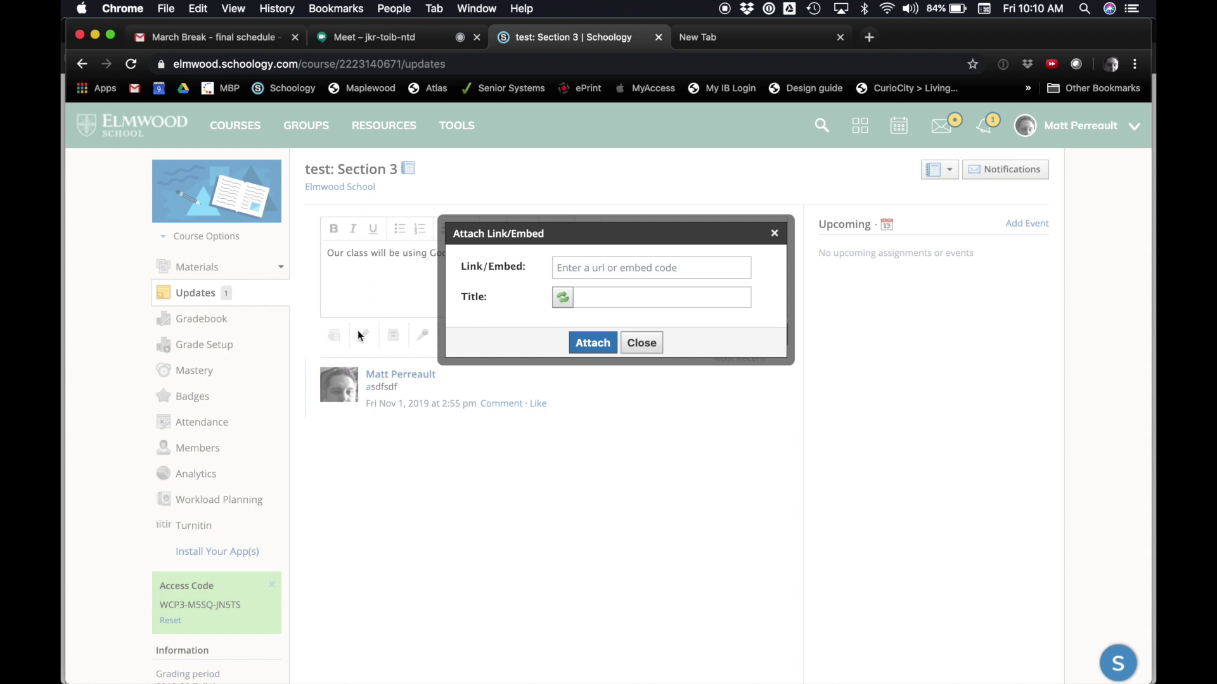
{"action": "left_click", "coordinate": [577, 265]}
{"action": "key", "text": "super+v"}
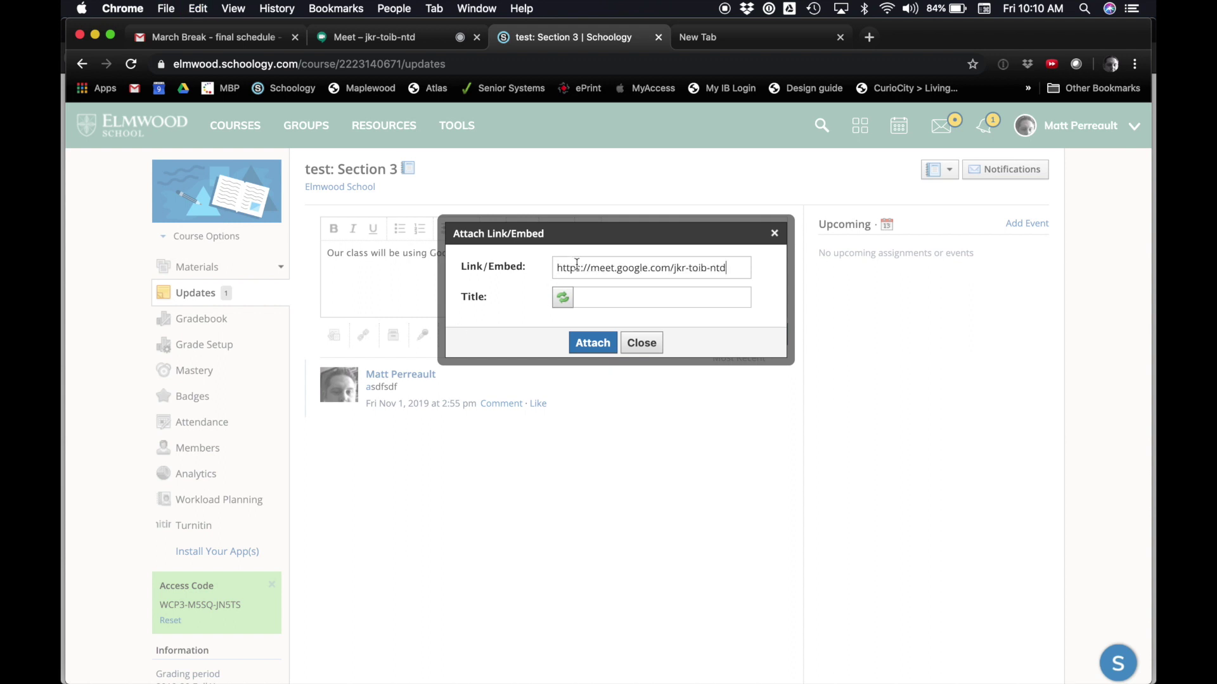
{"action": "left_click", "coordinate": [591, 293]}
{"action": "left_click", "coordinate": [596, 350]}
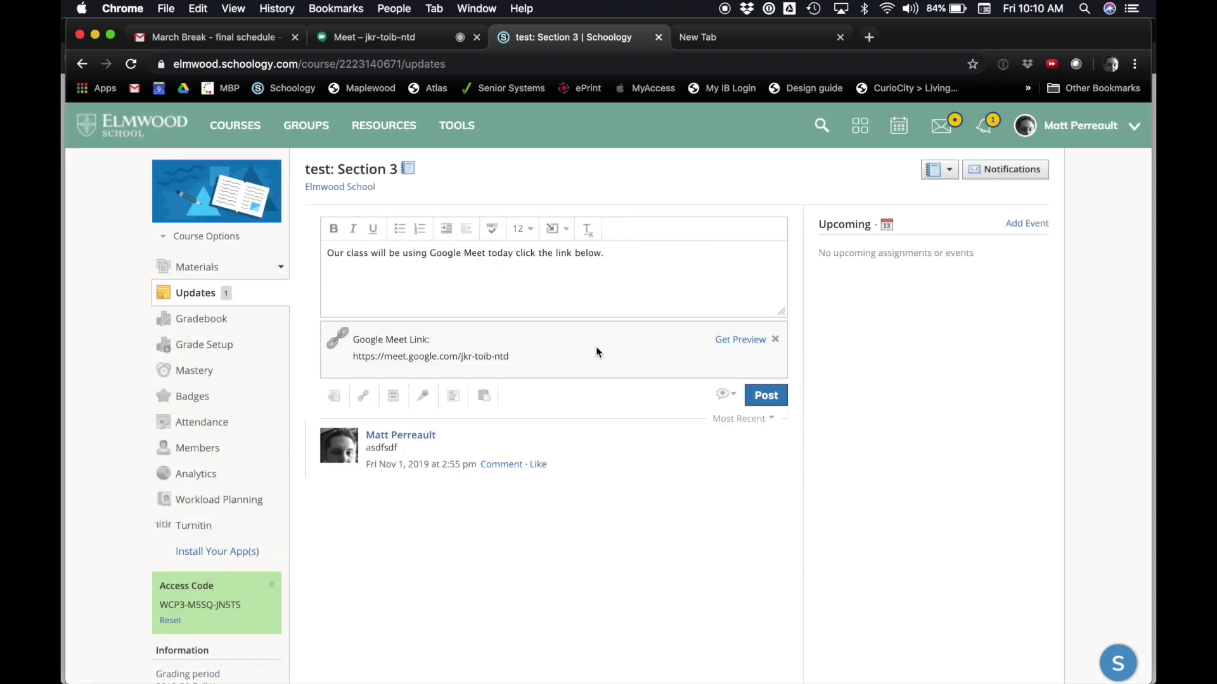
{"action": "left_click", "coordinate": [766, 396]}
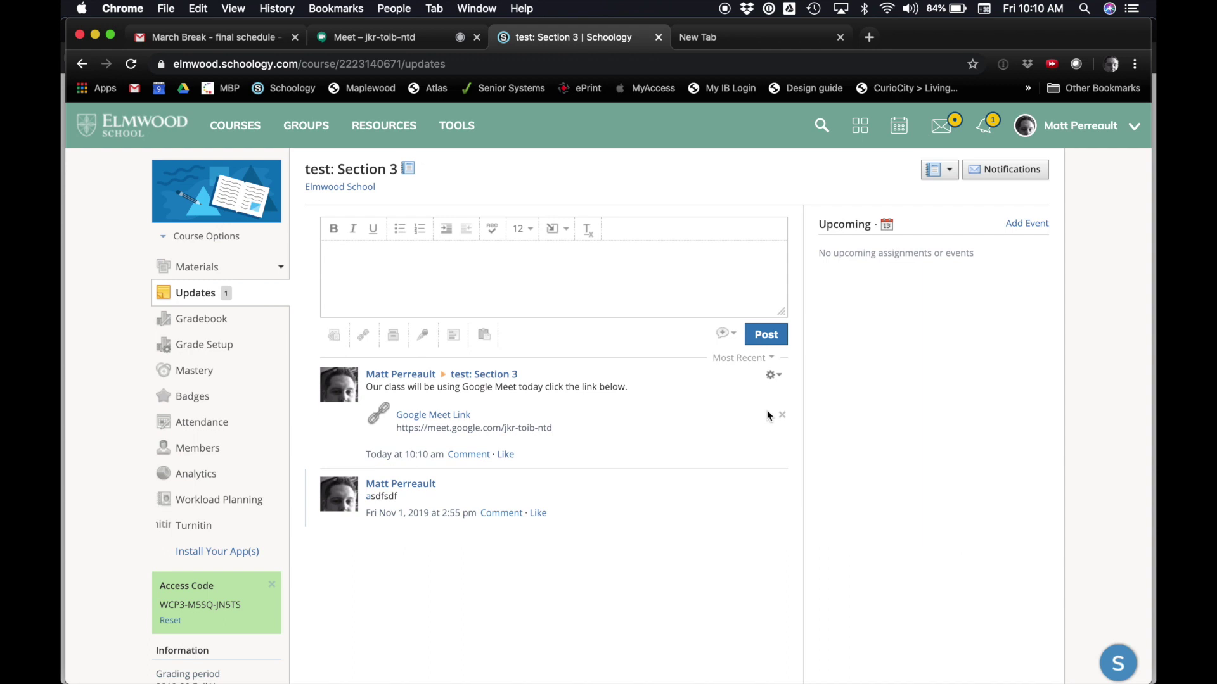
{"action": "left_click", "coordinate": [425, 35]}
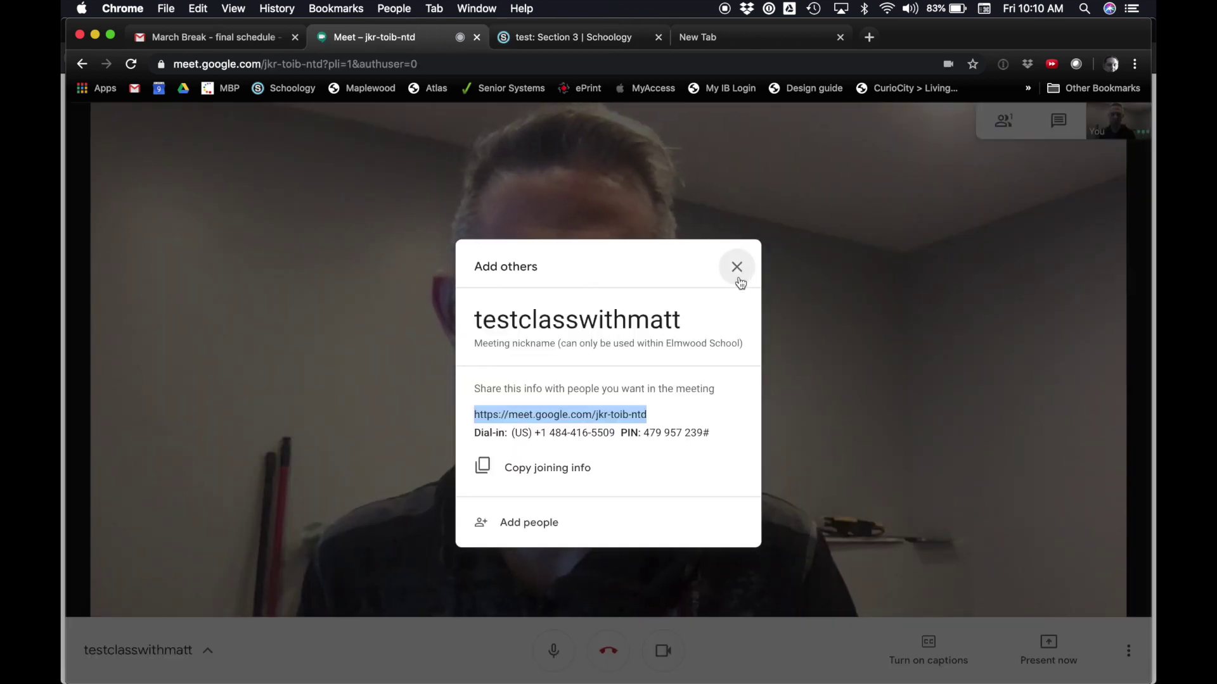
Start recording the testclasswithmatt call after accepting consent, then turn off your own camera.
{"action": "left_click", "coordinate": [556, 525]}
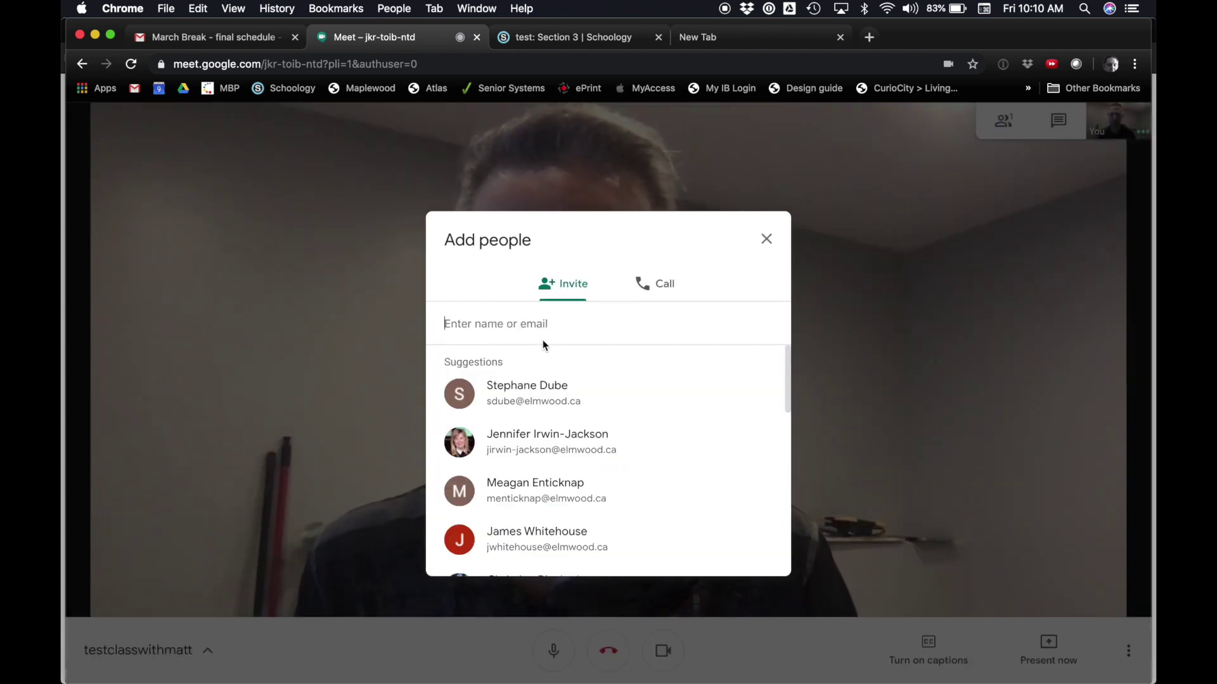
{"action": "left_click", "coordinate": [761, 252]}
{"action": "left_click", "coordinate": [1128, 651]}
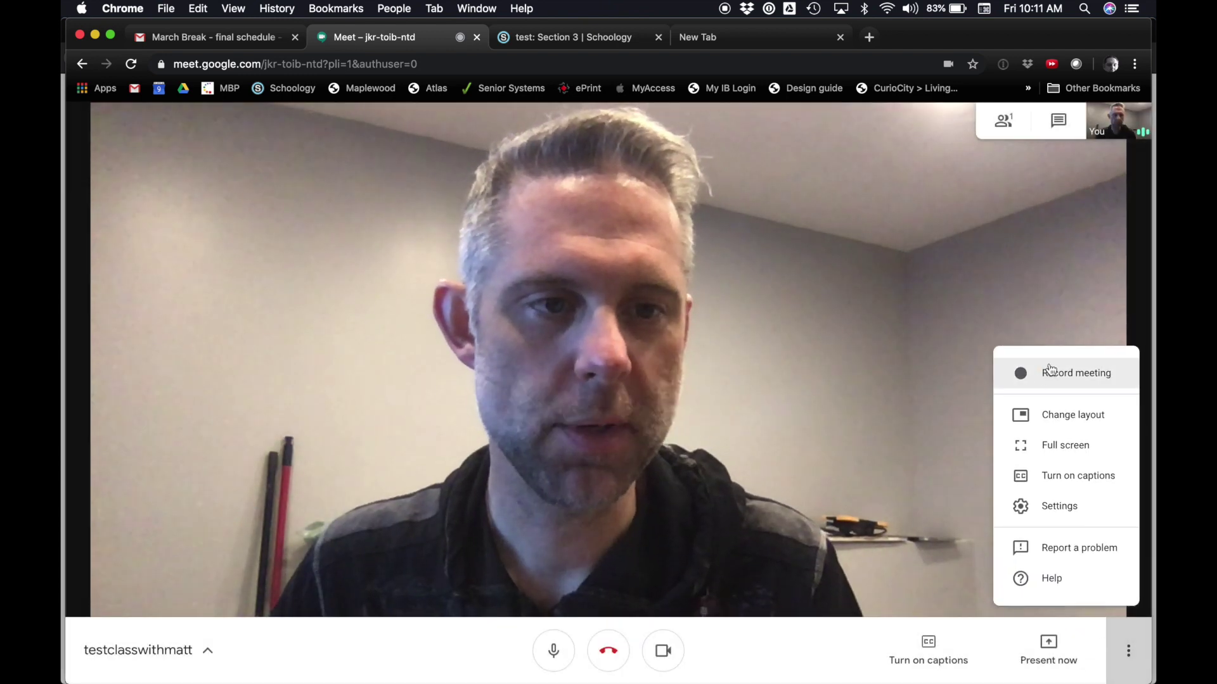
{"action": "left_click", "coordinate": [1128, 651]}
{"action": "left_click", "coordinate": [1128, 651]}
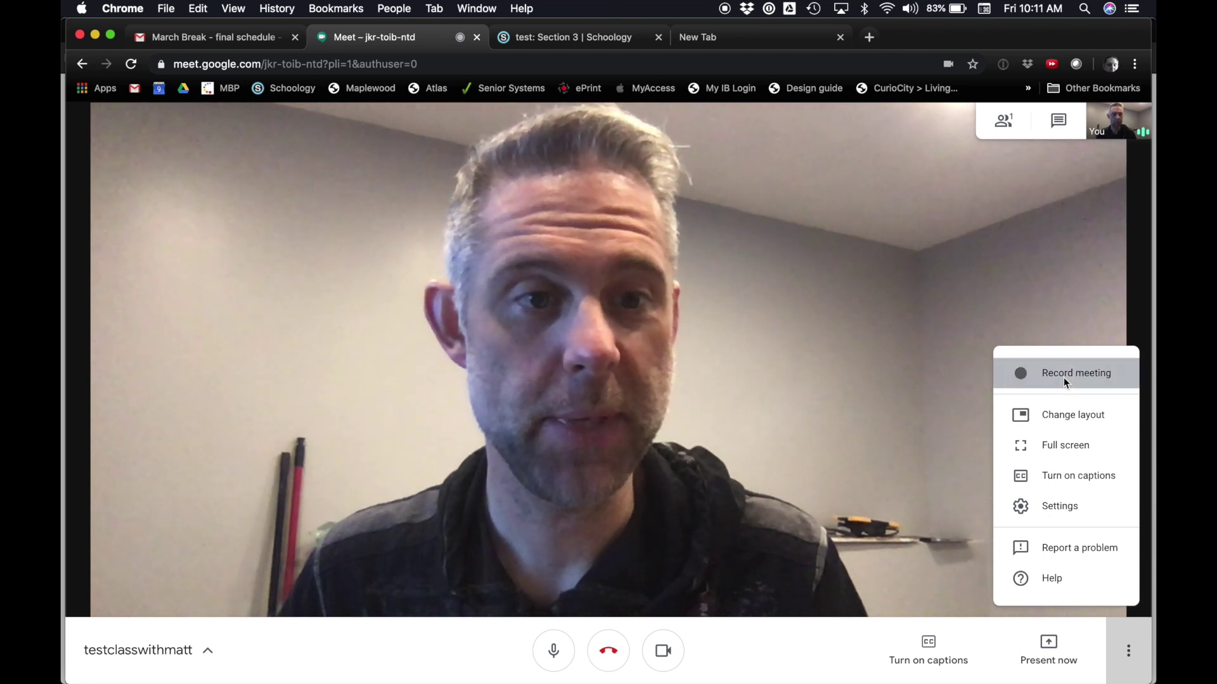
{"action": "left_click", "coordinate": [1059, 376]}
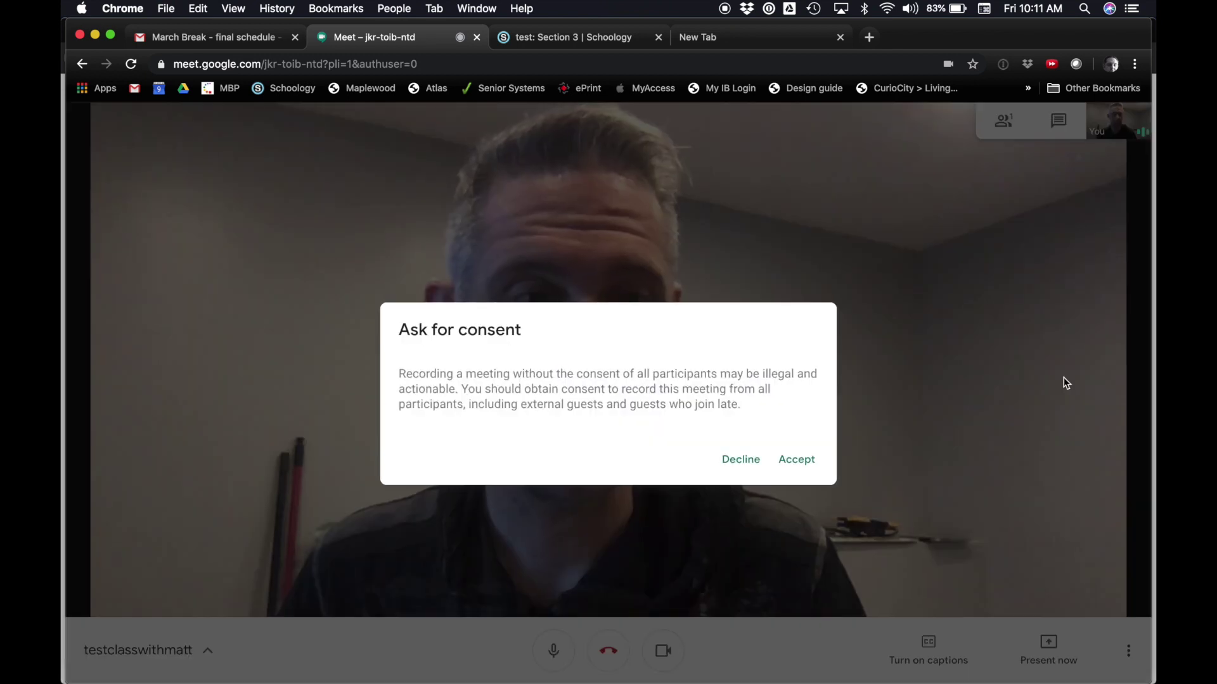
{"action": "left_click", "coordinate": [797, 460]}
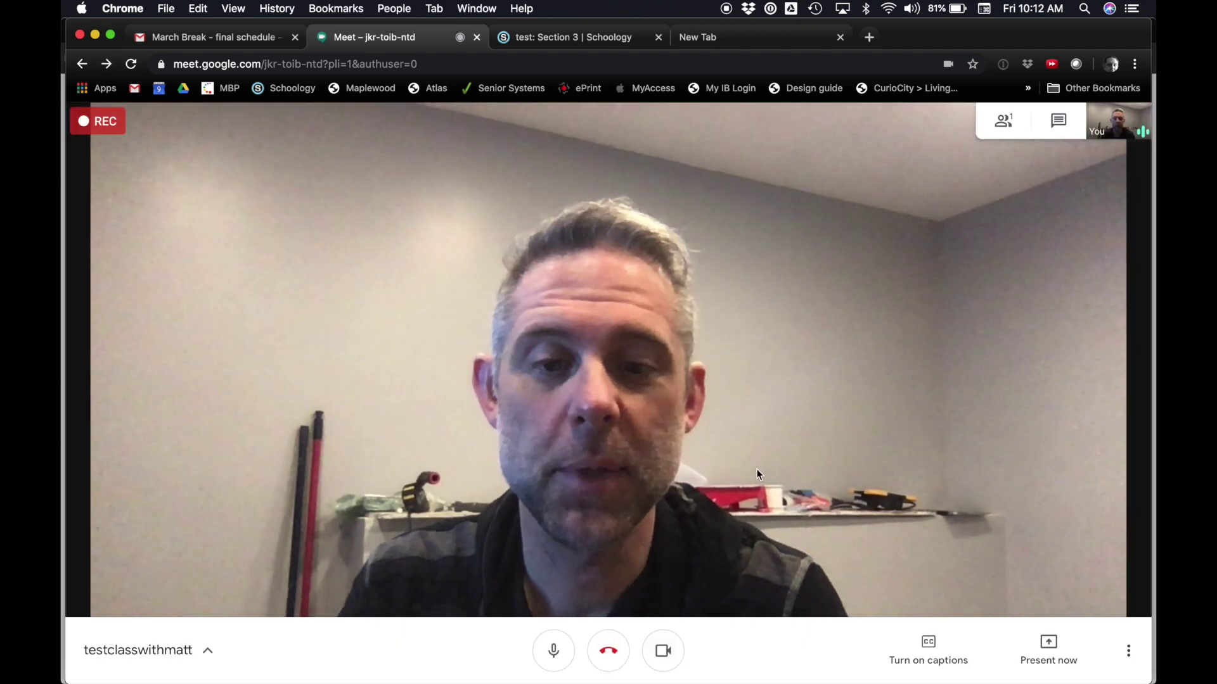
{"action": "left_click", "coordinate": [663, 652]}
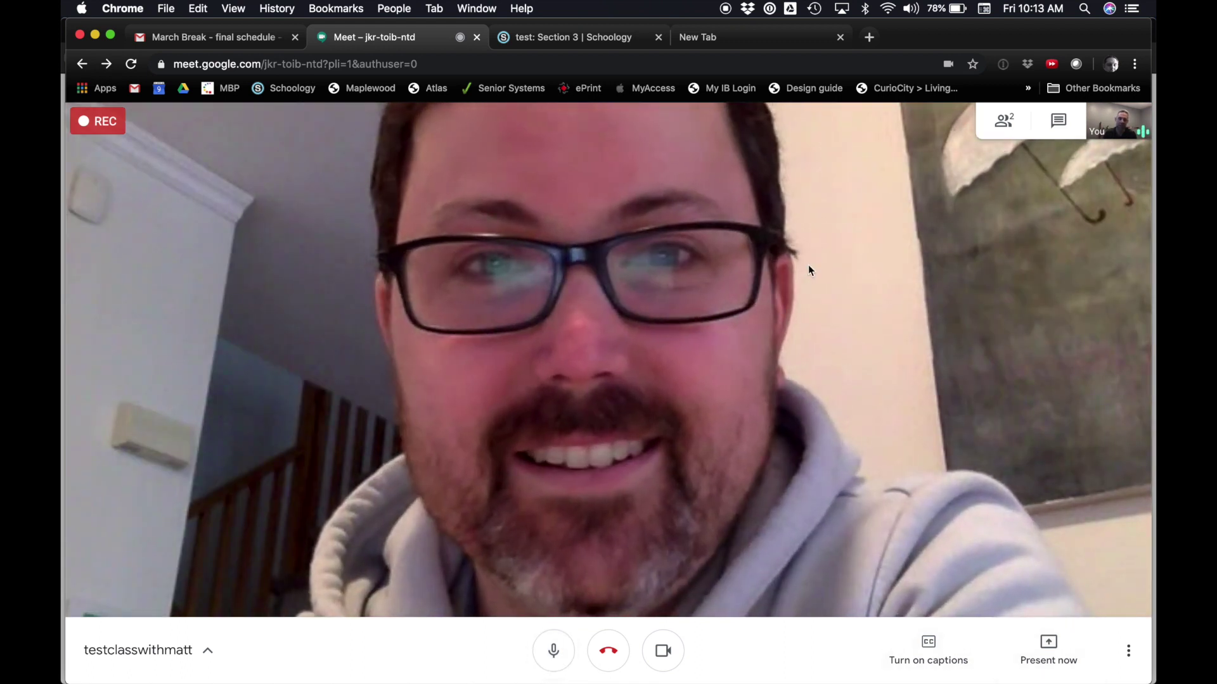
Share your entire screen with the call, abandoning the single New Tab window option.
{"action": "left_click", "coordinate": [1048, 650]}
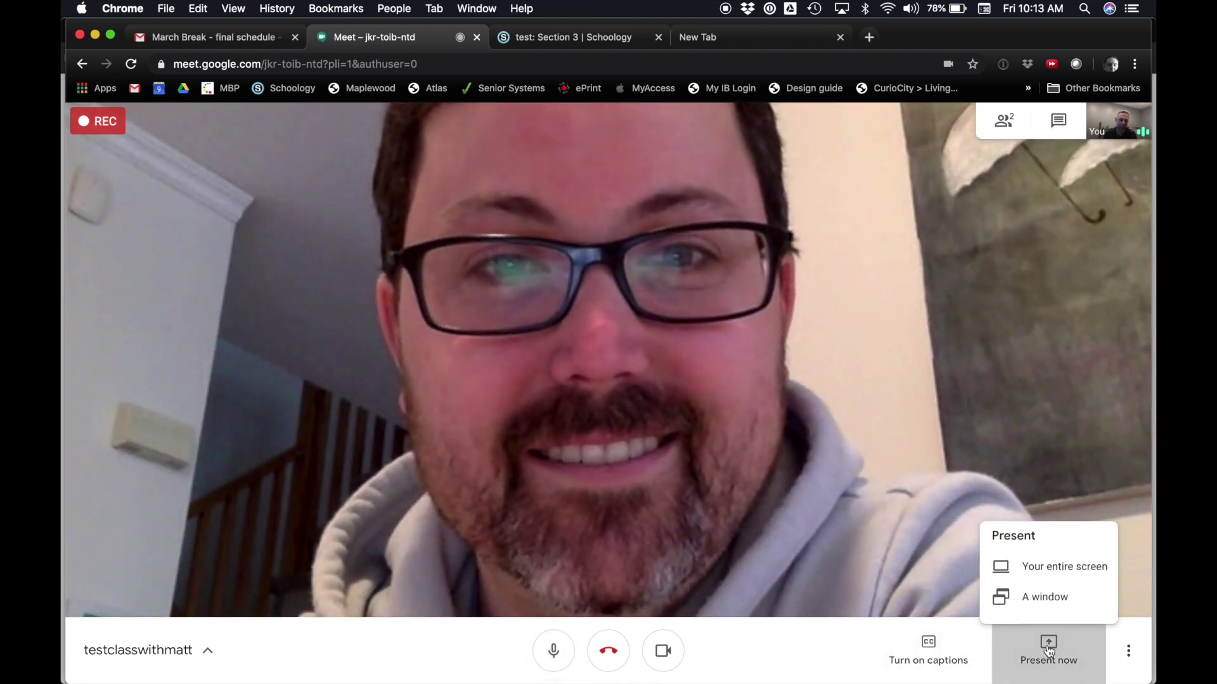
{"action": "left_click", "coordinate": [1047, 579]}
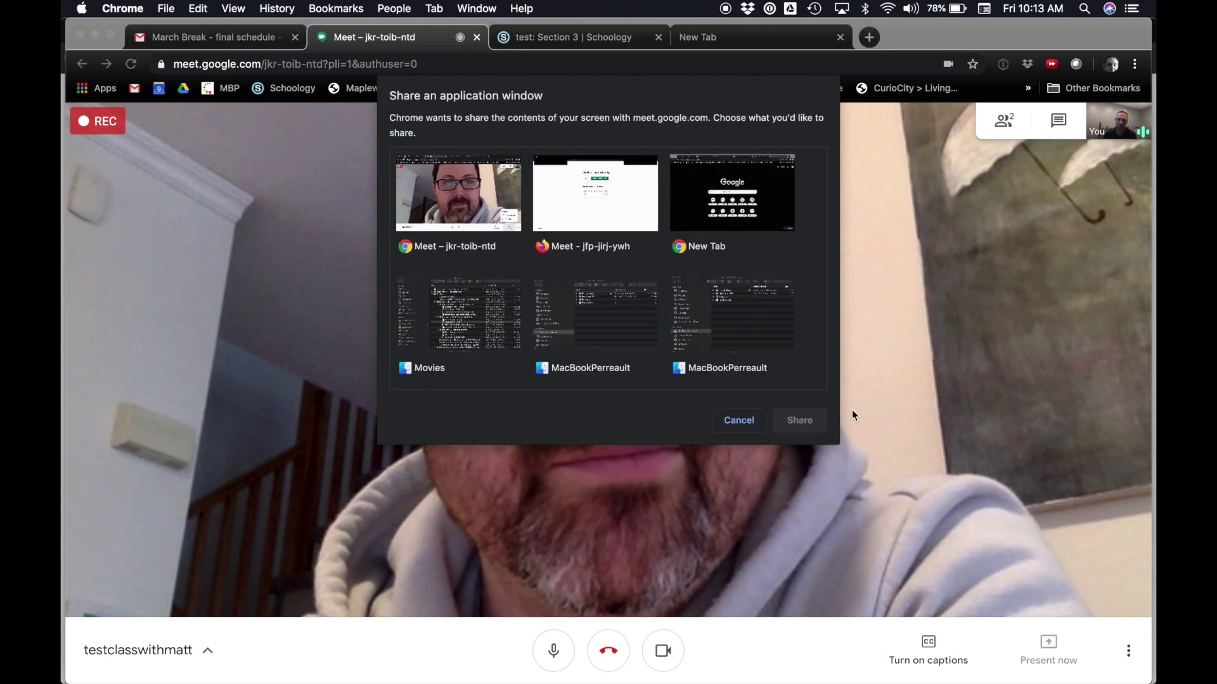
{"action": "left_click", "coordinate": [720, 249]}
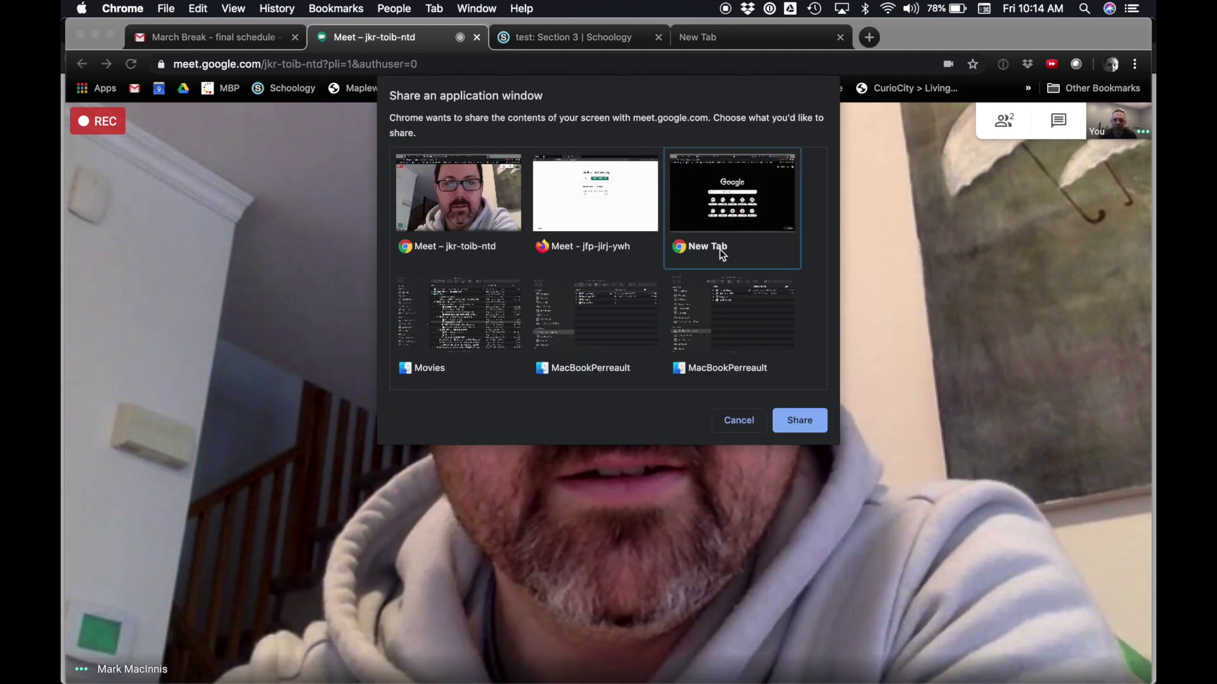
{"action": "left_click", "coordinate": [738, 420]}
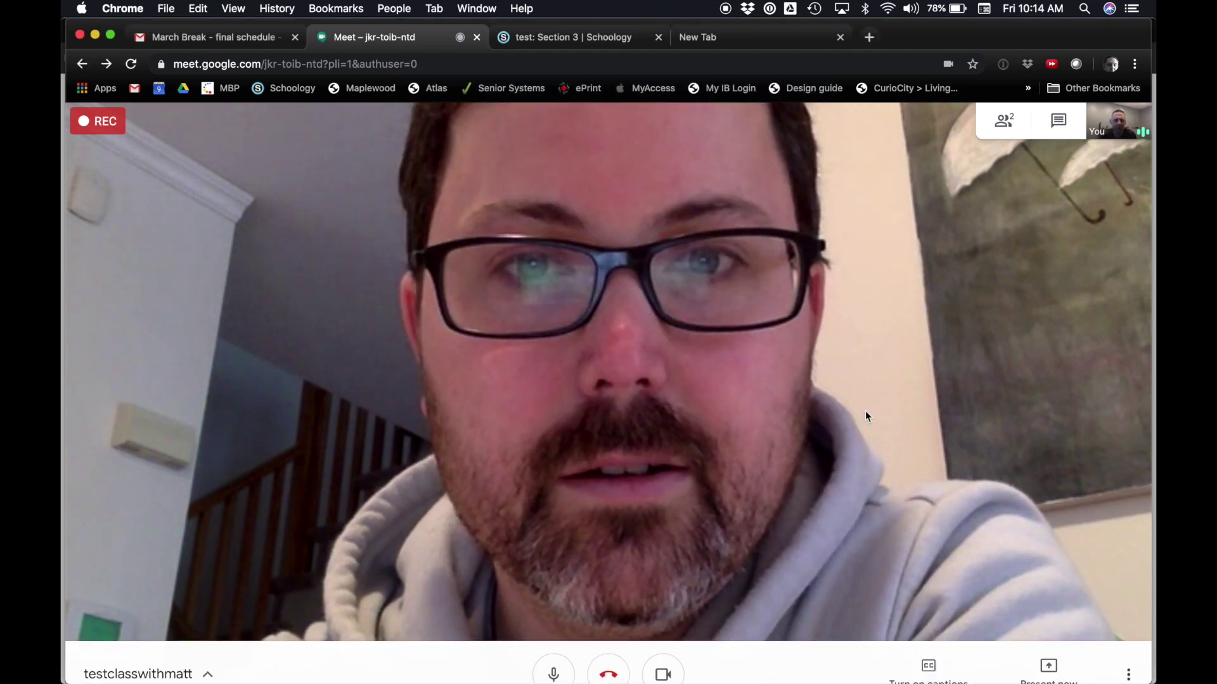
{"action": "left_click", "coordinate": [1049, 638]}
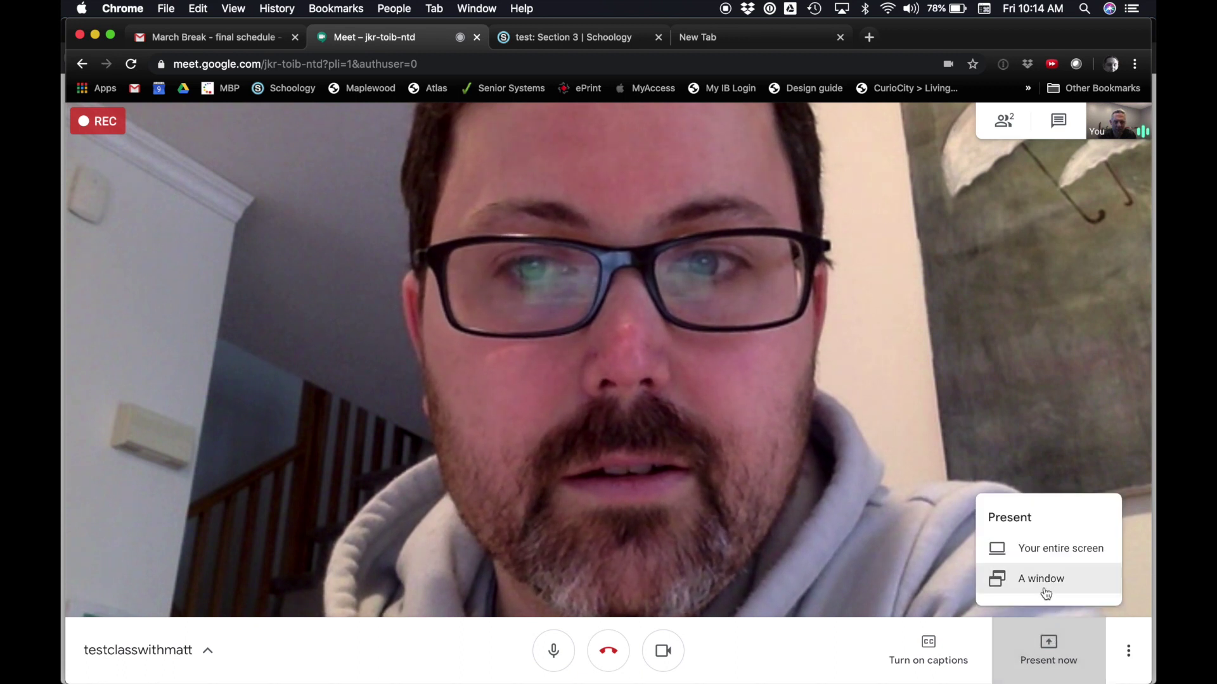
{"action": "left_click", "coordinate": [1041, 548]}
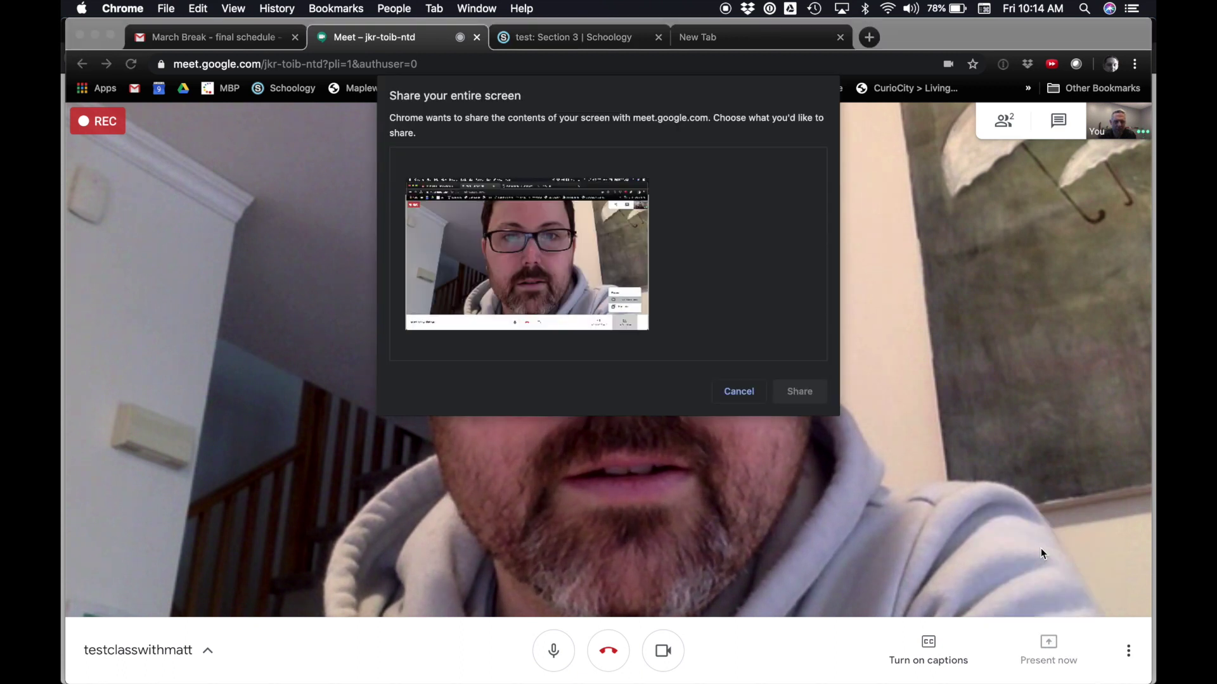
{"action": "left_click", "coordinate": [584, 277]}
{"action": "left_click", "coordinate": [810, 401]}
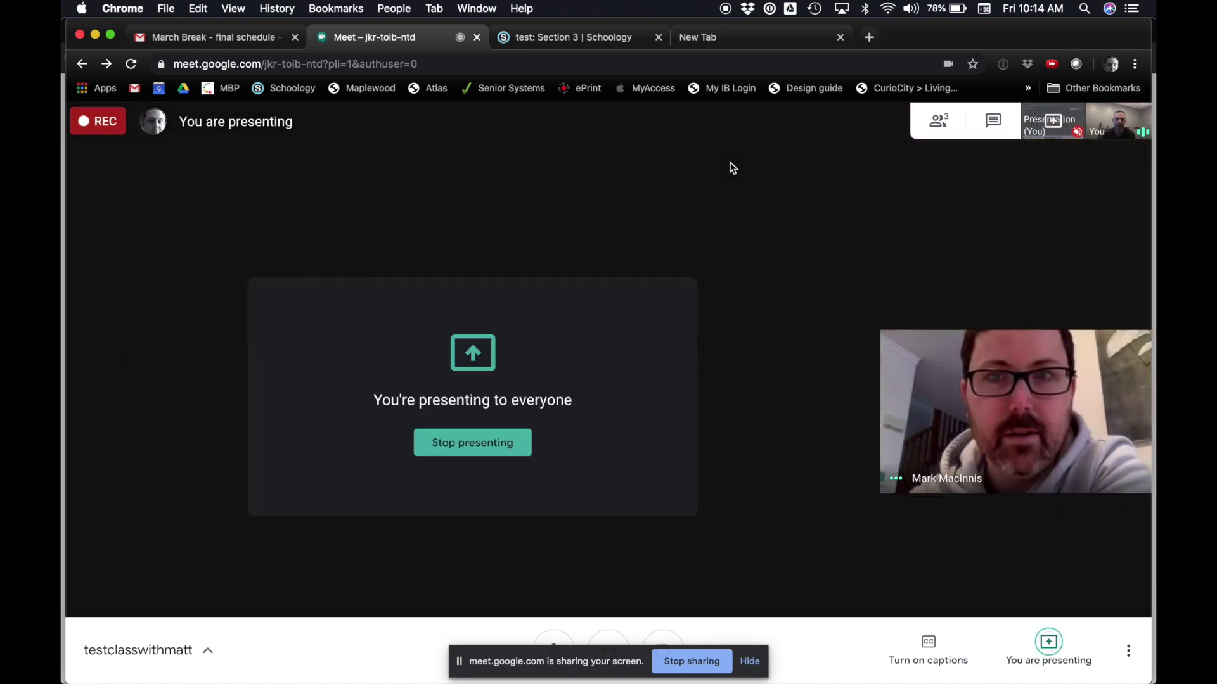
{"action": "left_click", "coordinate": [630, 41]}
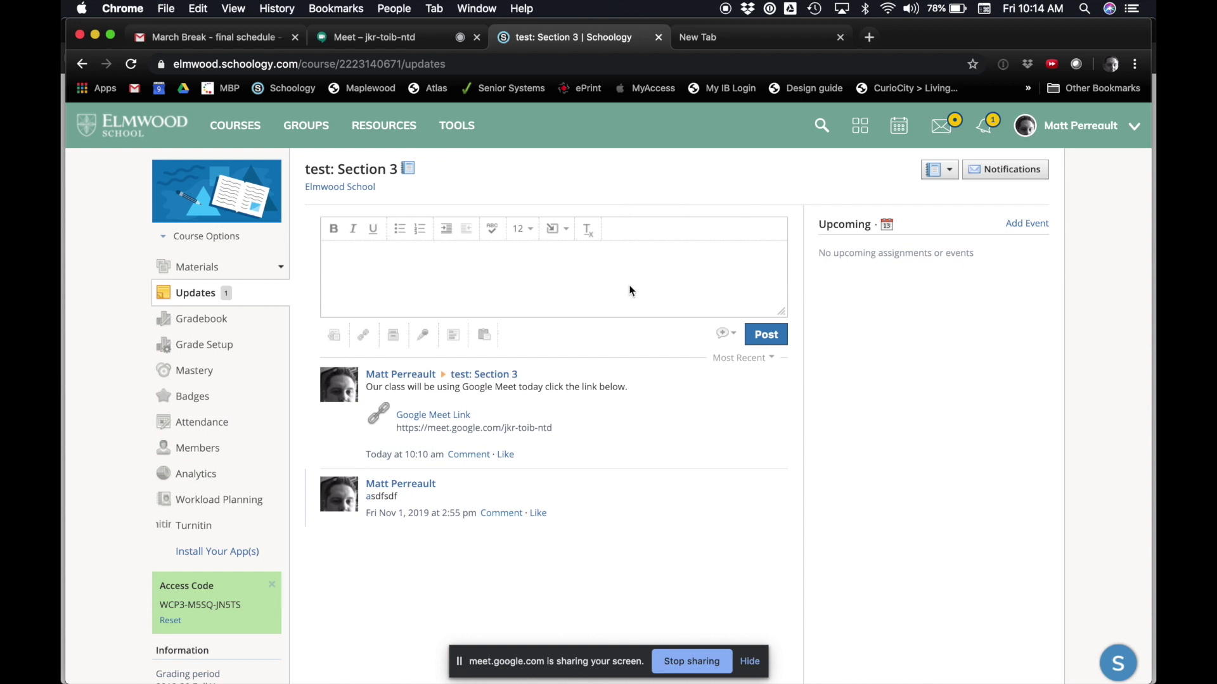
{"action": "left_click", "coordinate": [388, 36]}
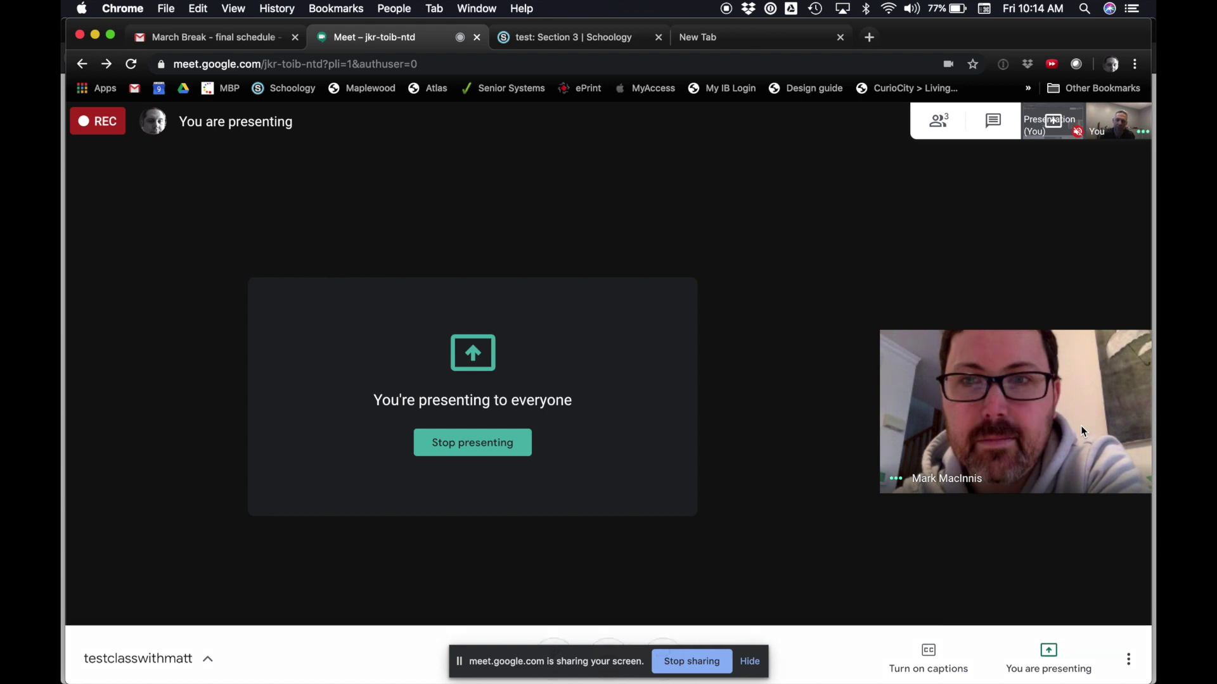
Turn on live captions from the call's extra options, then stop presenting the screen.
{"action": "mouse_move", "coordinate": [1043, 417]}
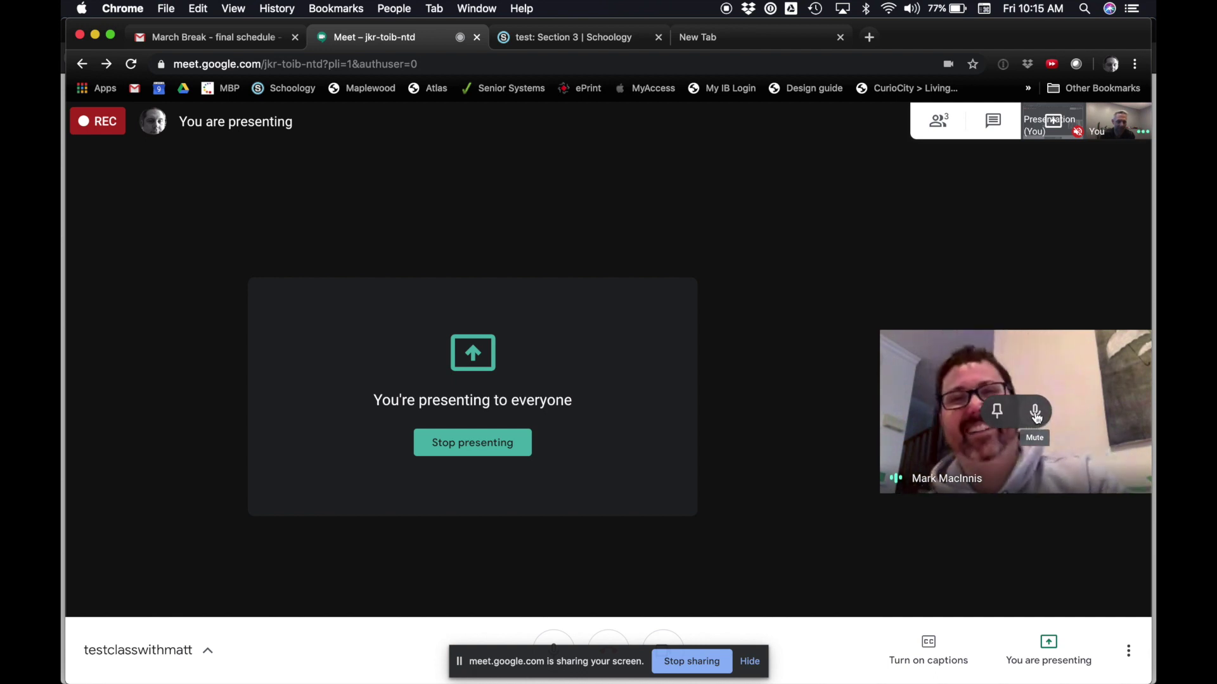
{"action": "left_click", "coordinate": [1127, 654]}
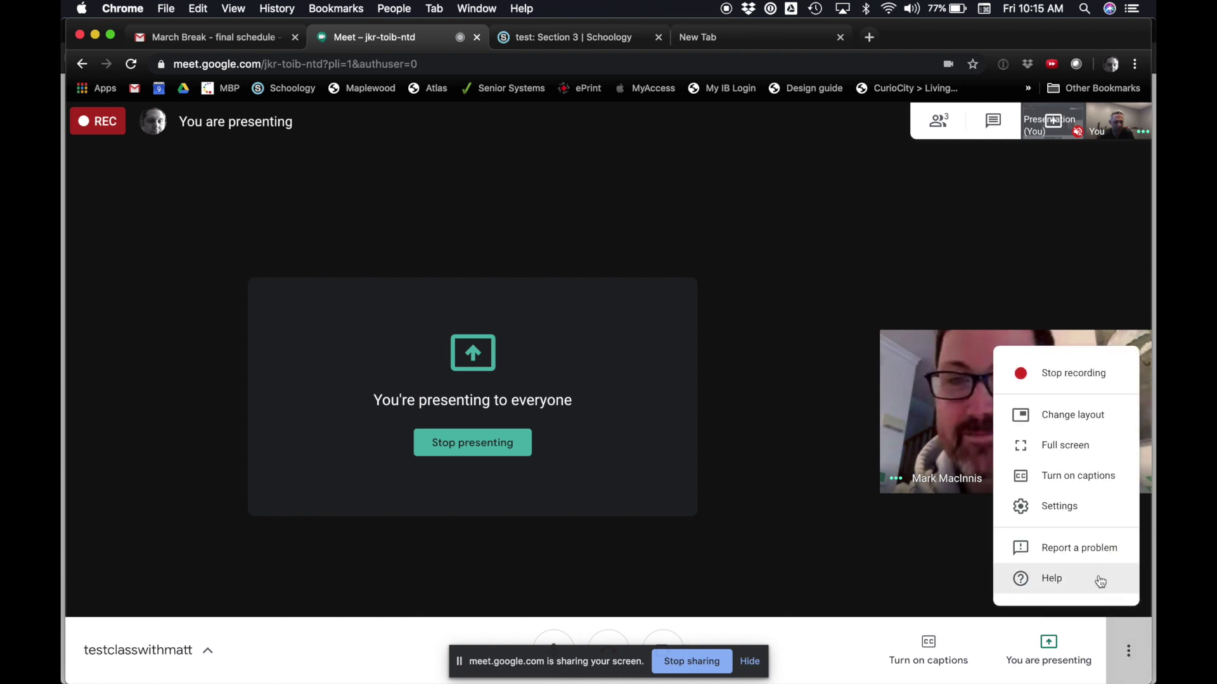
{"action": "left_click", "coordinate": [1061, 487]}
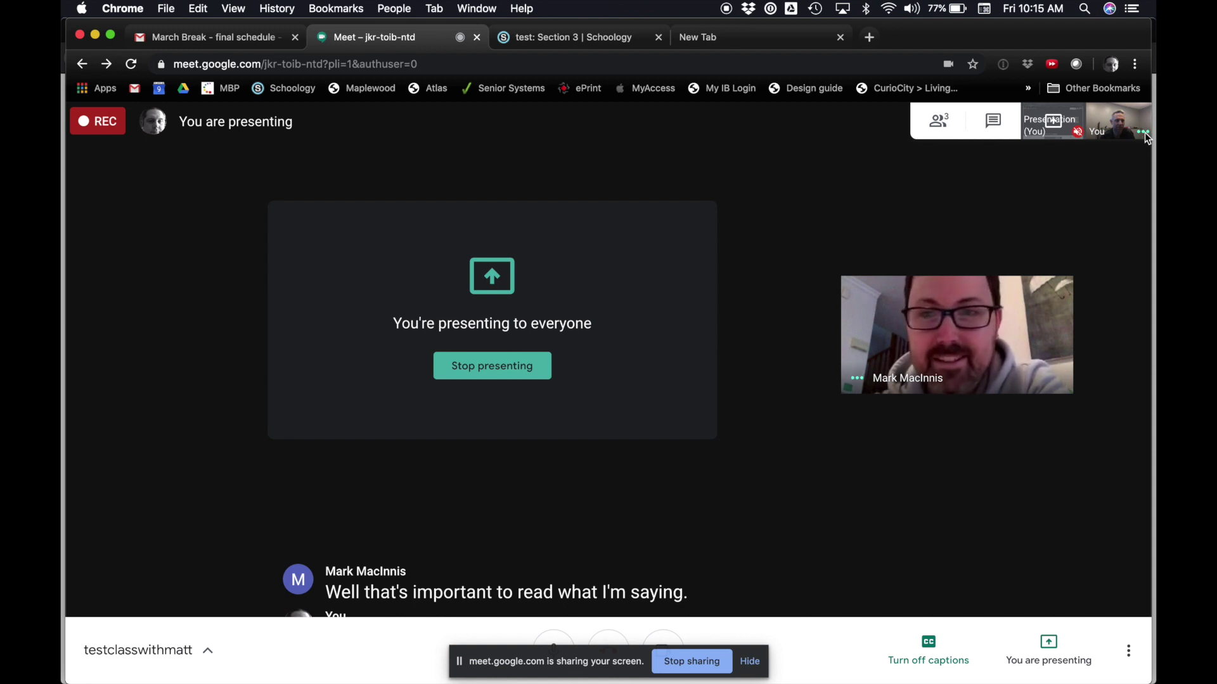
{"action": "left_click", "coordinate": [942, 124]}
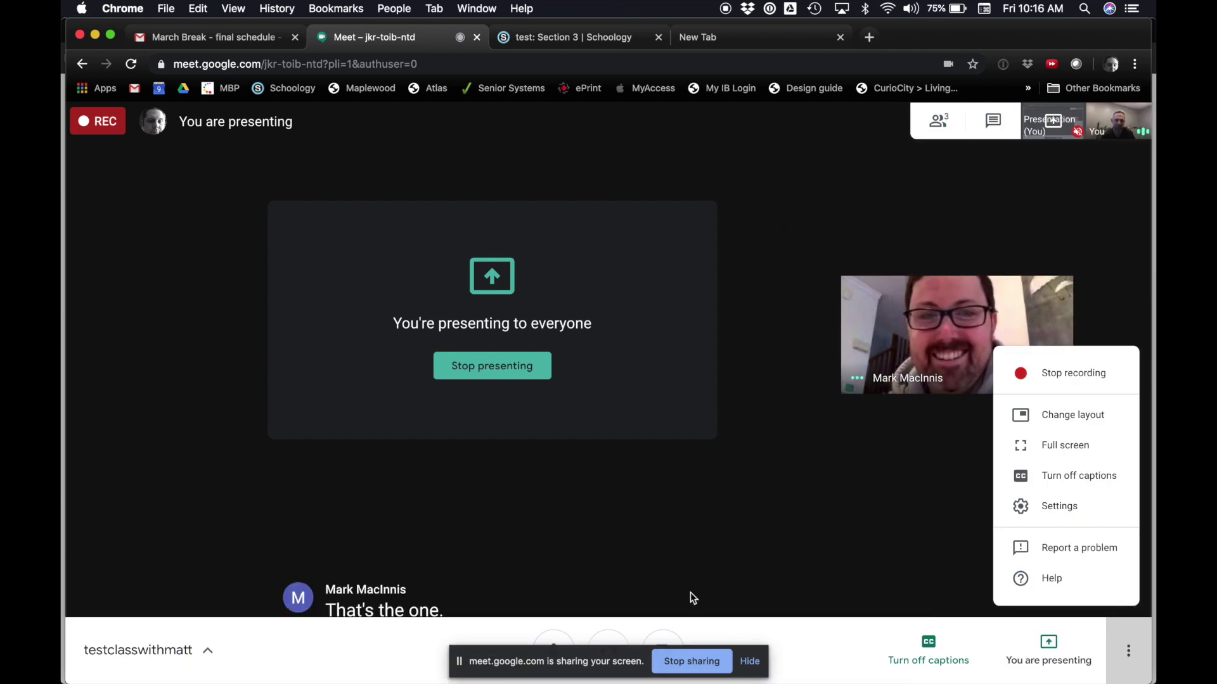
{"action": "left_click", "coordinate": [690, 664]}
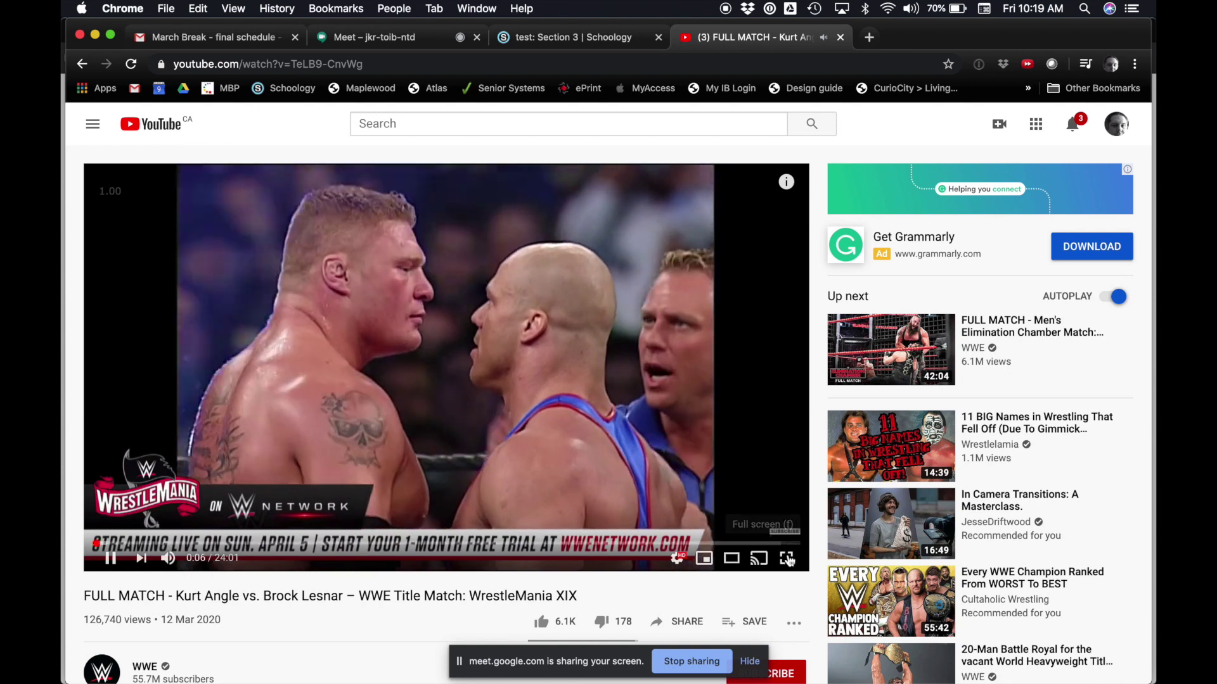
Briefly view the match full screen, pause it at 0:36, stop sharing, and return to Meet.
{"action": "left_click", "coordinate": [786, 558]}
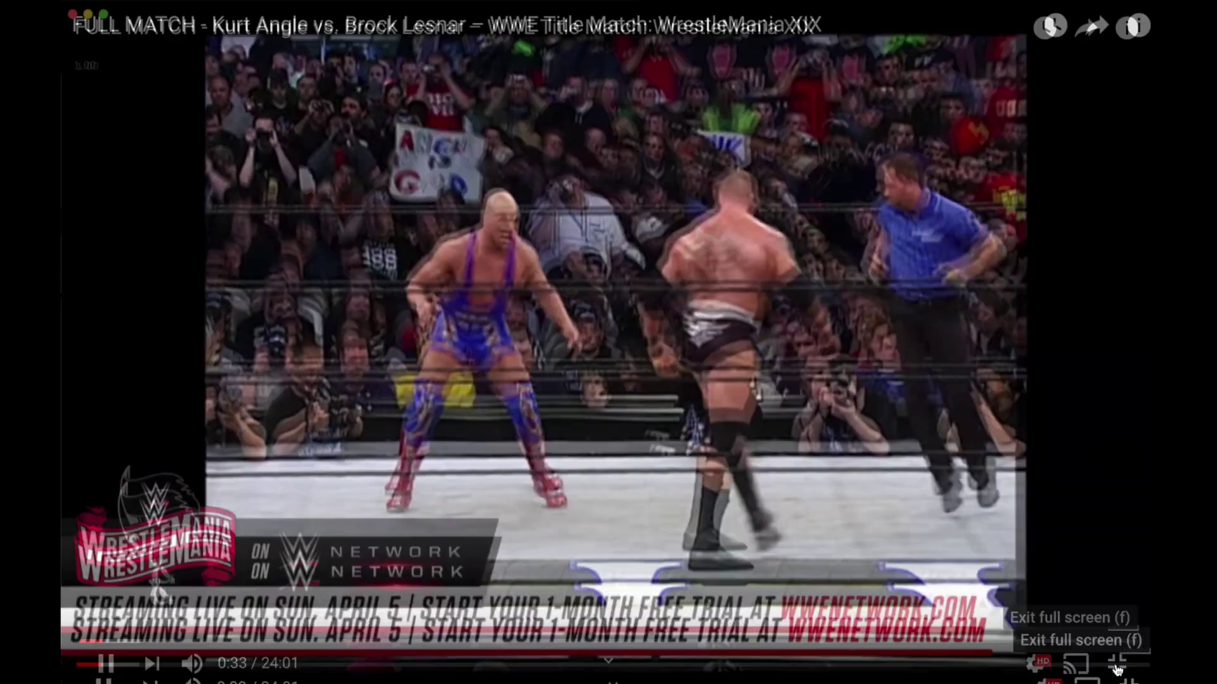
{"action": "left_click", "coordinate": [1117, 670]}
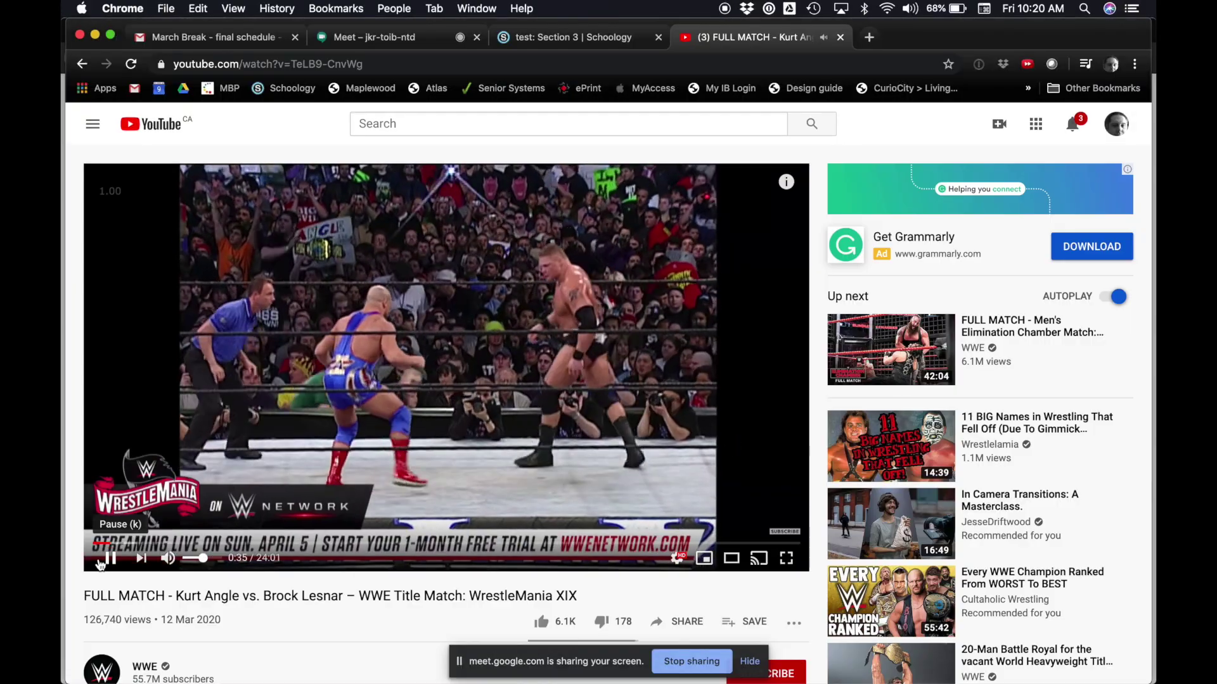
{"action": "left_click", "coordinate": [100, 564]}
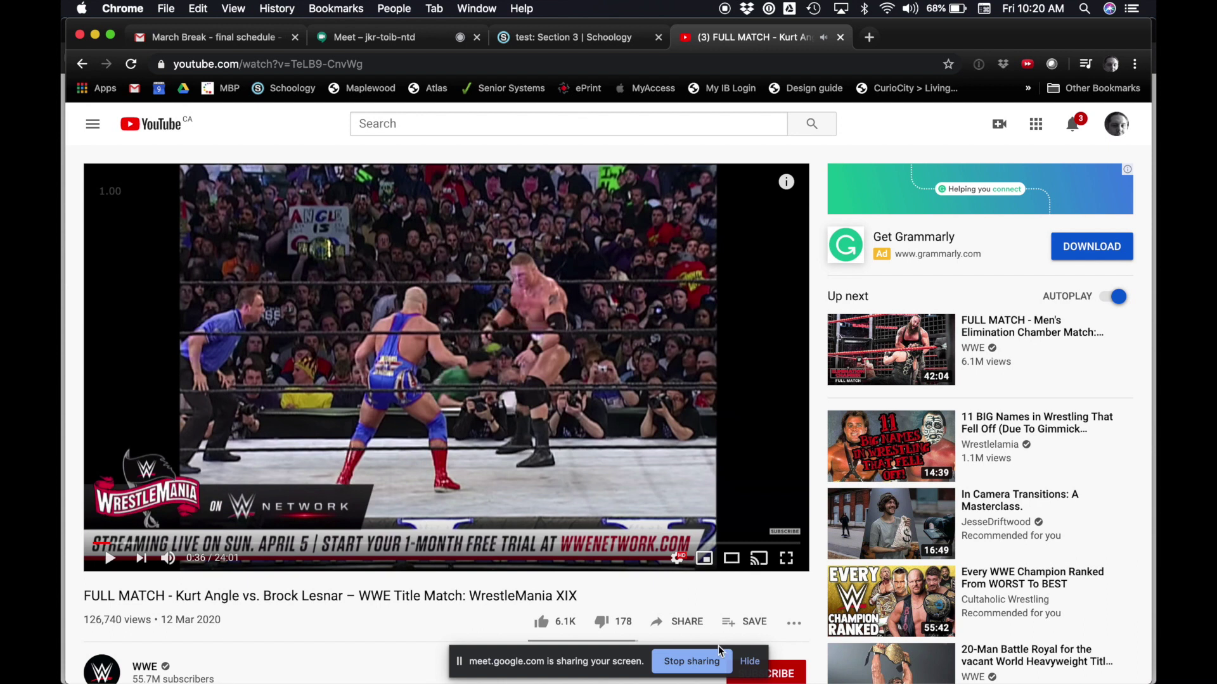
{"action": "left_click", "coordinate": [712, 667]}
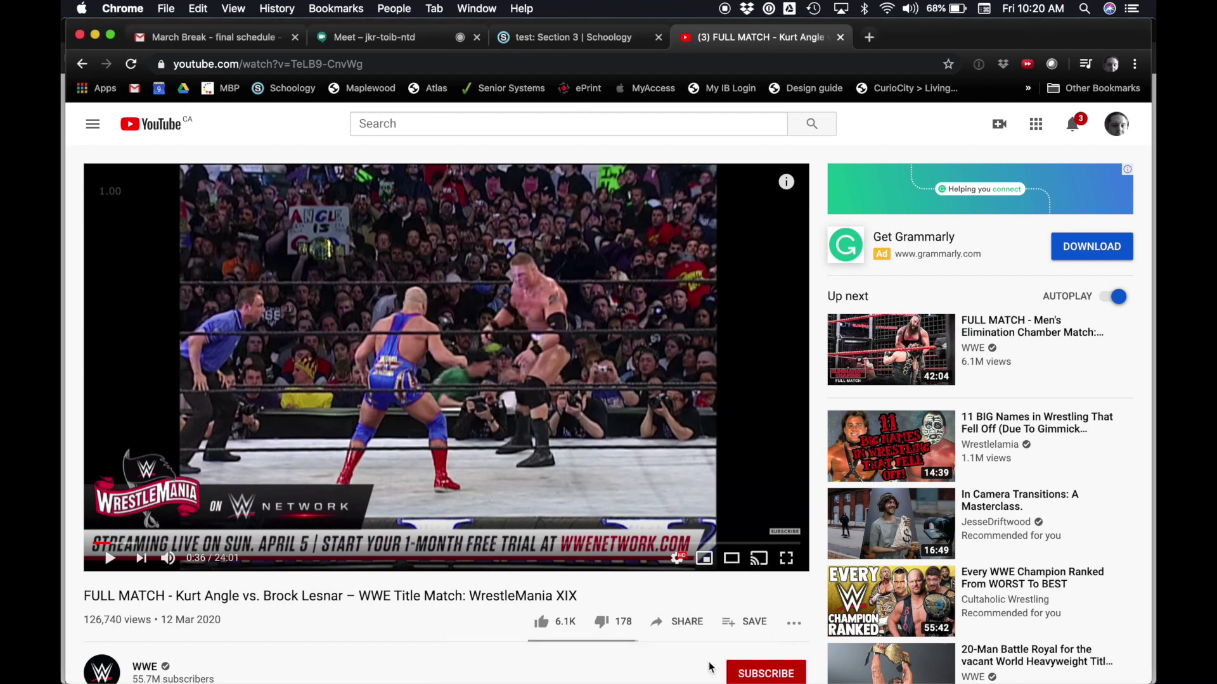
{"action": "left_click", "coordinate": [402, 39]}
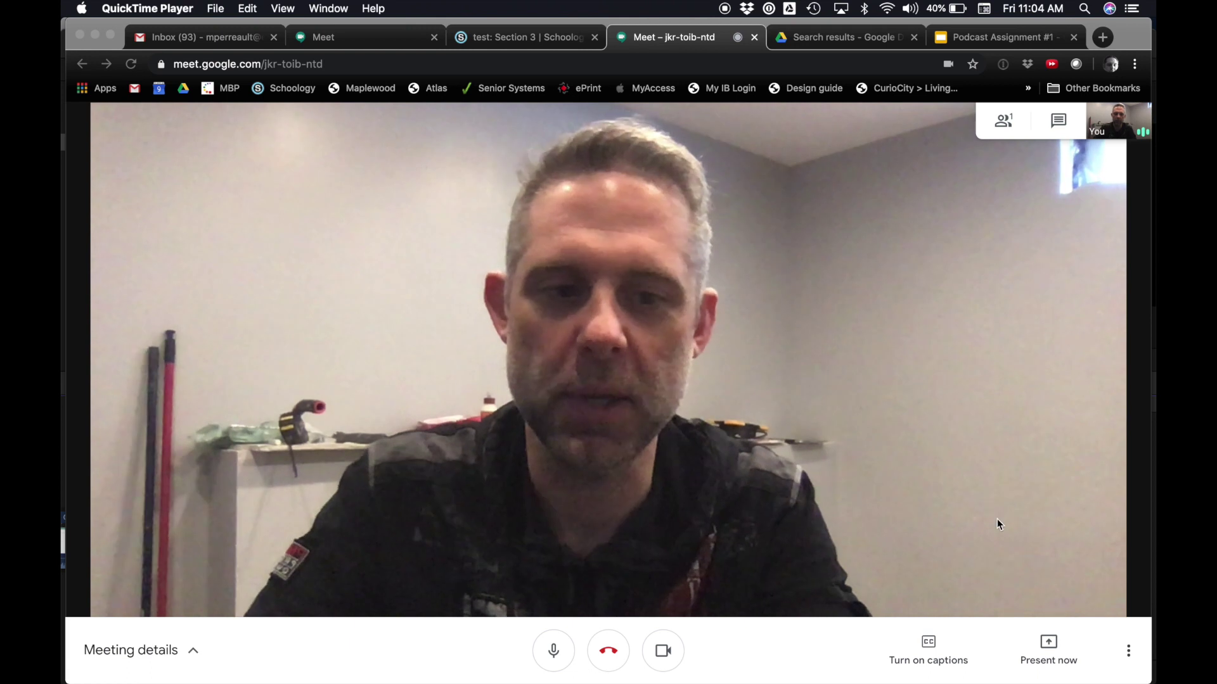
Share the entire screen again and bring up the Podcast Assignment #1 slides tab.
{"action": "left_click", "coordinate": [1048, 653]}
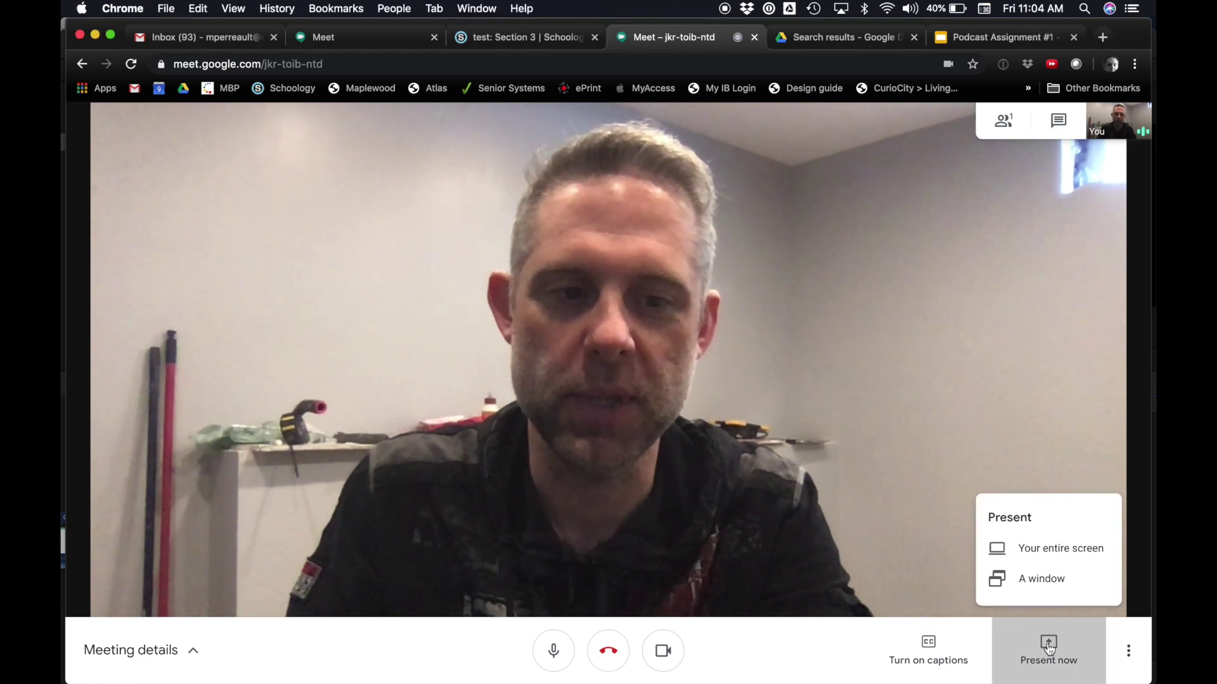
{"action": "left_click", "coordinate": [1035, 557]}
{"action": "left_click", "coordinate": [542, 256]}
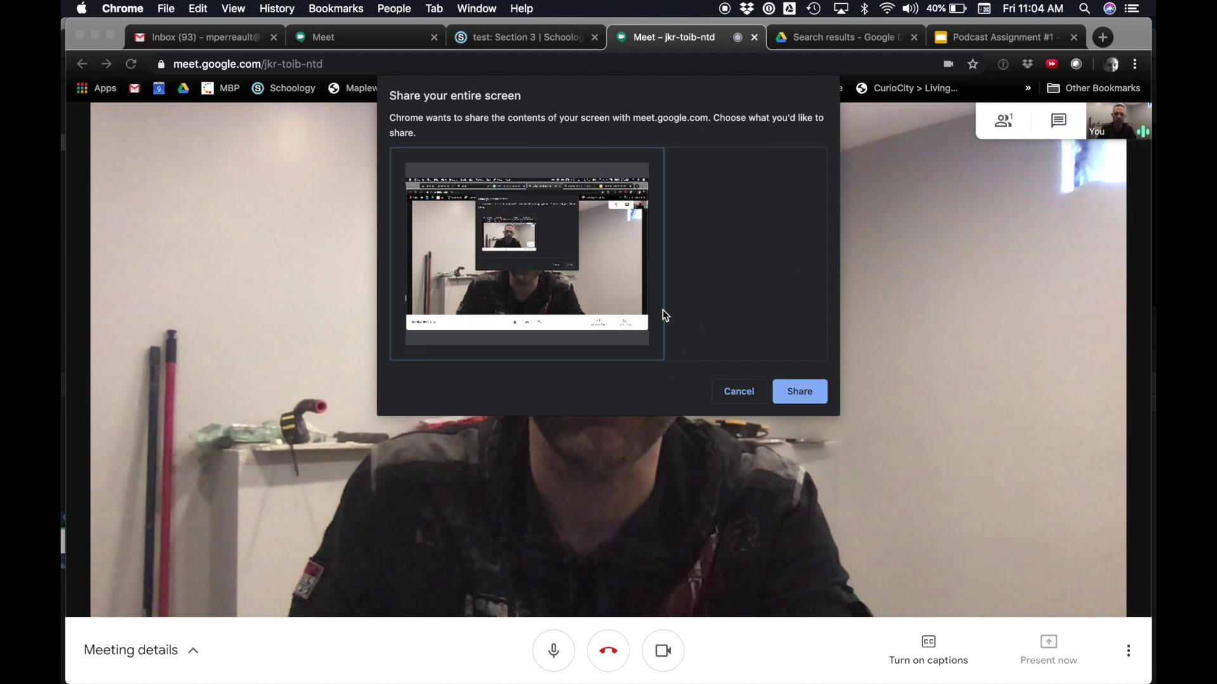
{"action": "left_click", "coordinate": [799, 391]}
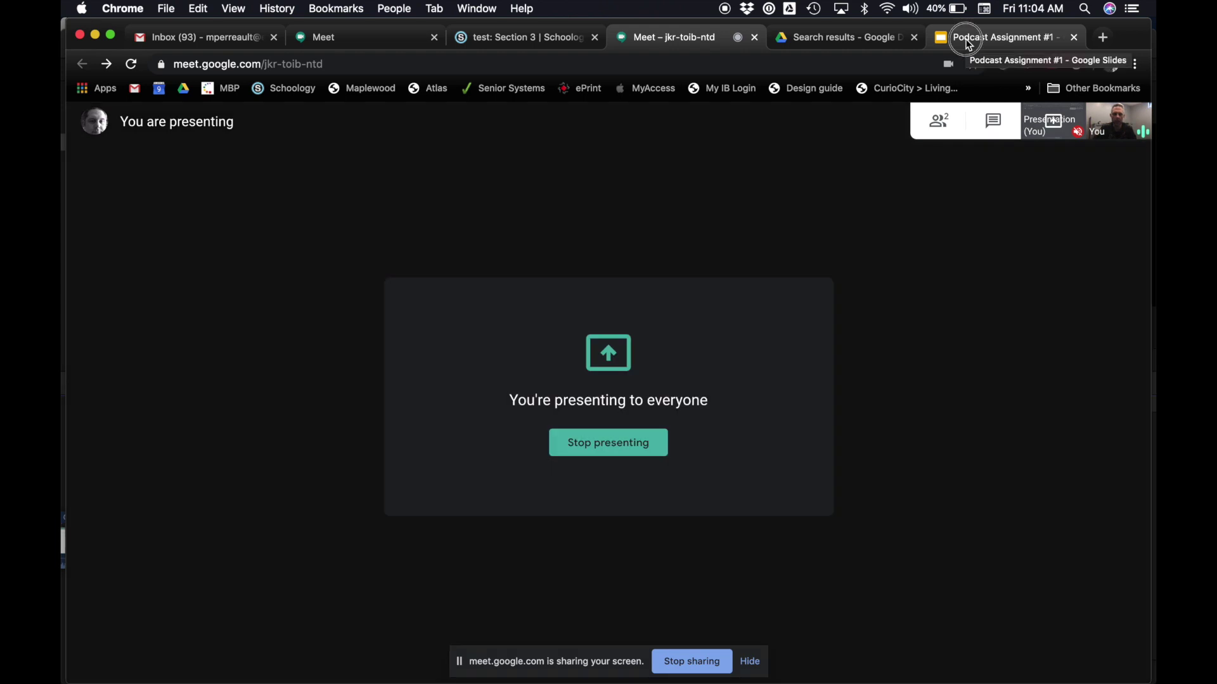
{"action": "left_click", "coordinate": [969, 39]}
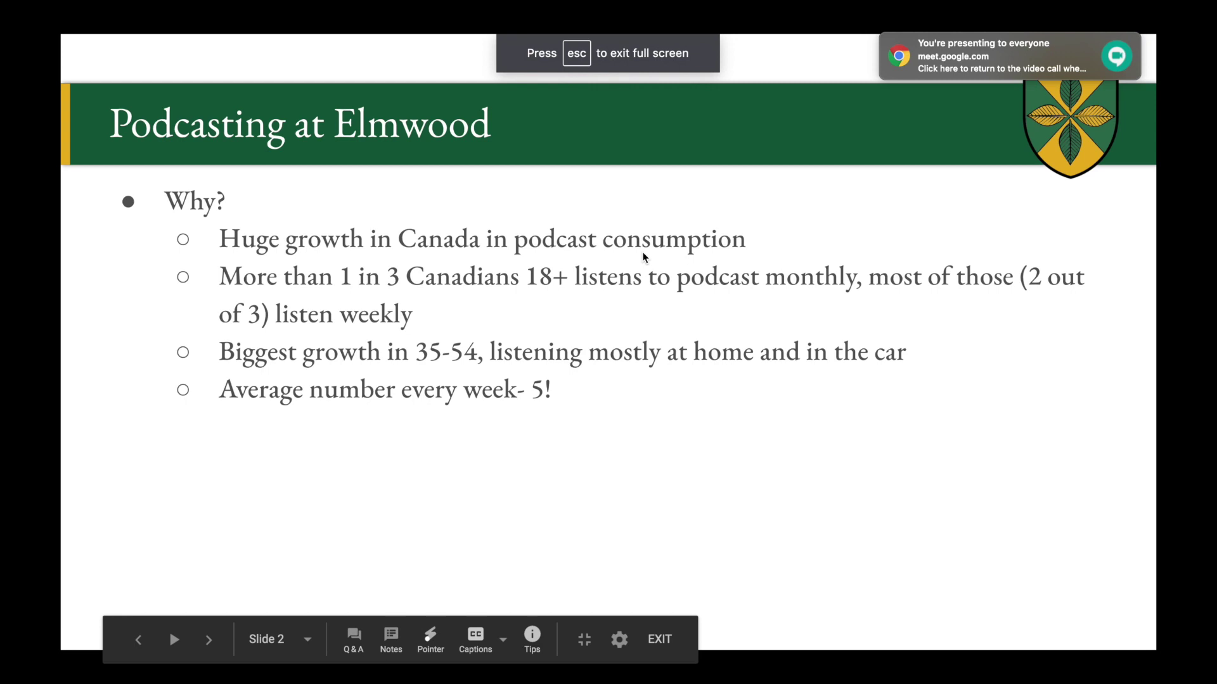
Advance the slideshow to slide 5, 'Podcast Assignment', then exit back to the editor.
{"action": "left_click", "coordinate": [208, 641]}
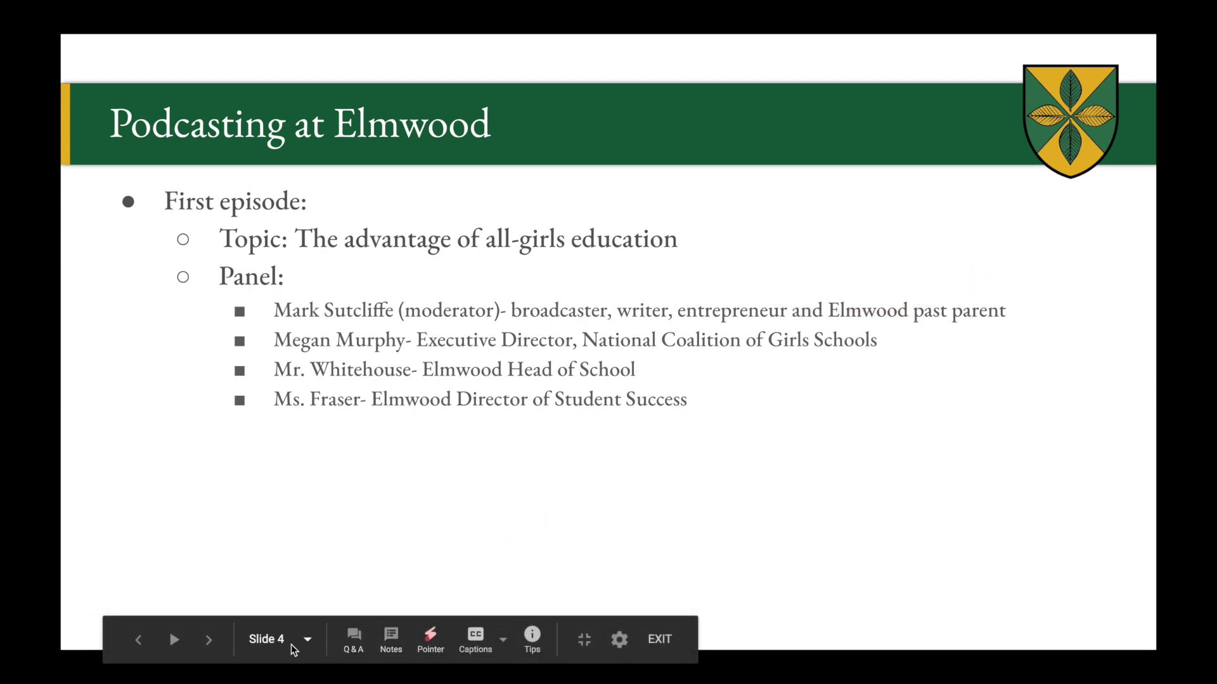
{"action": "left_click", "coordinate": [208, 640]}
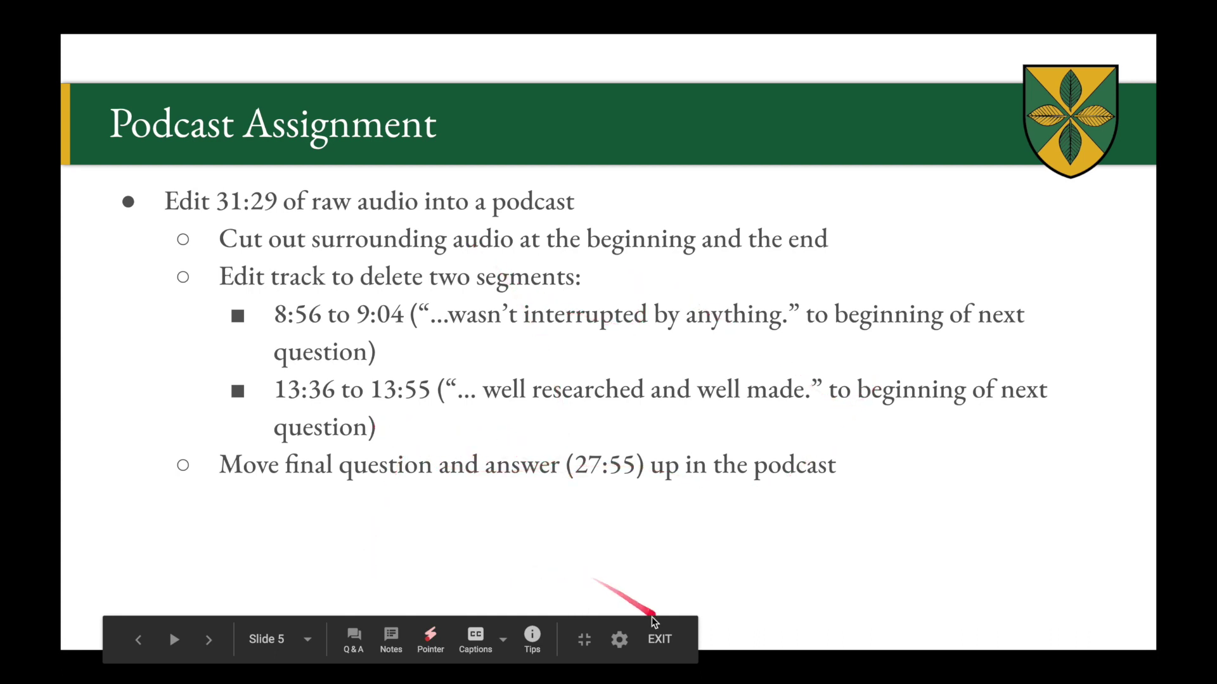
{"action": "left_click", "coordinate": [658, 638]}
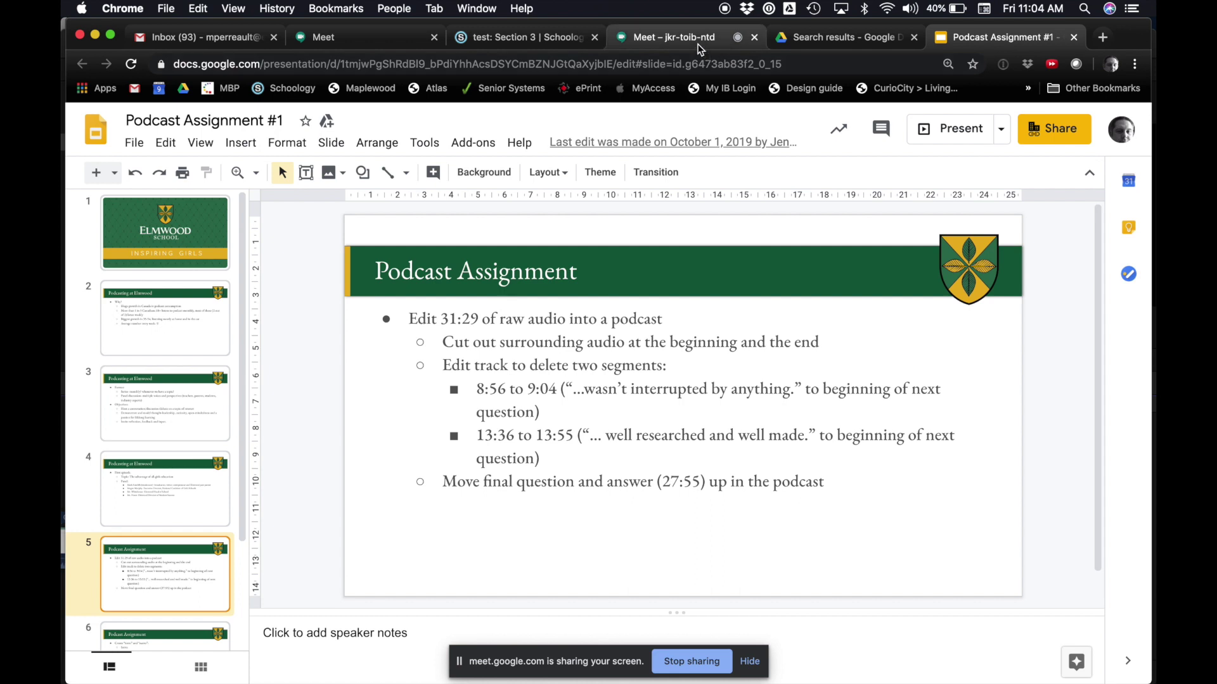
Stop sharing, leave the Meet class call, and rate its audio and video five stars.
{"action": "left_click", "coordinate": [696, 663]}
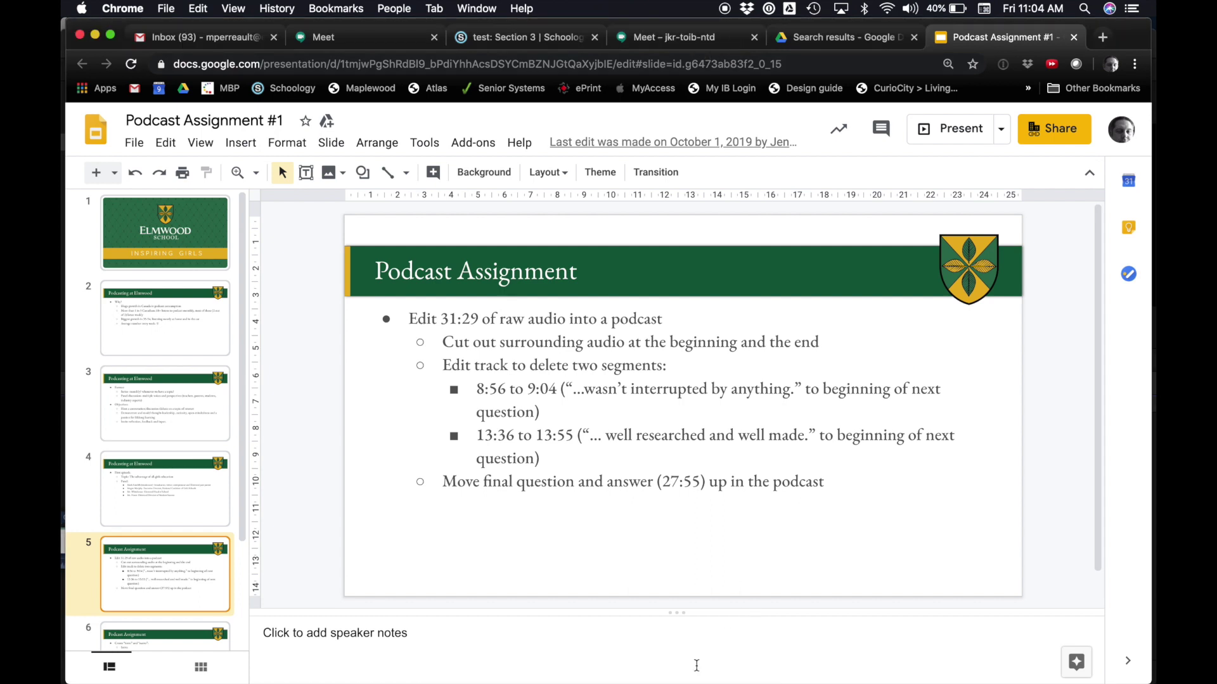
{"action": "left_click", "coordinate": [688, 41]}
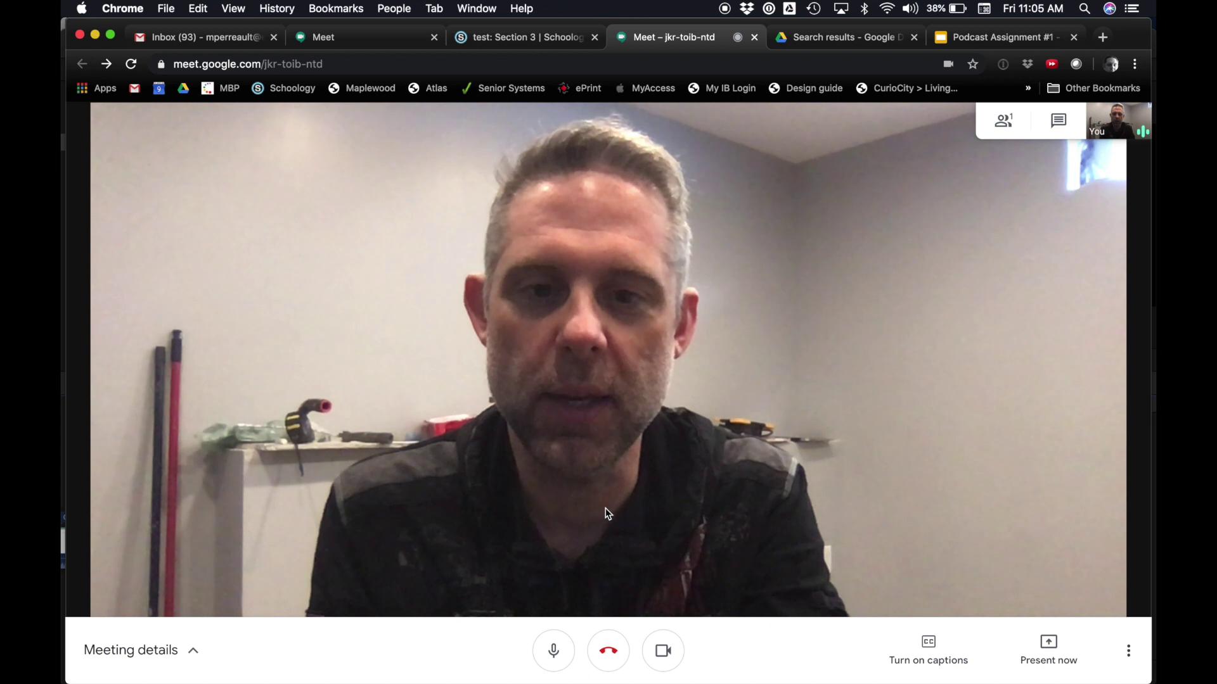
{"action": "left_click", "coordinate": [611, 653]}
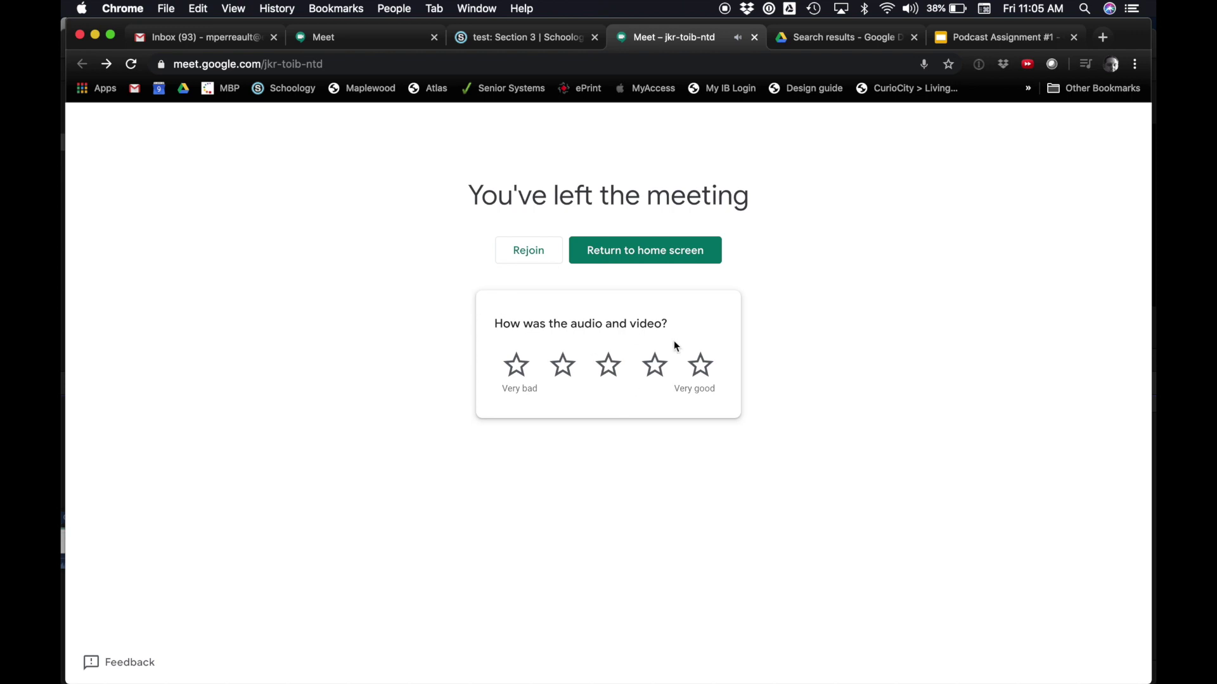
{"action": "left_click", "coordinate": [700, 366]}
Switch to the Schoology 'test: Section 3' tab showing the Google Meet Link post.
{"action": "left_click", "coordinate": [489, 40]}
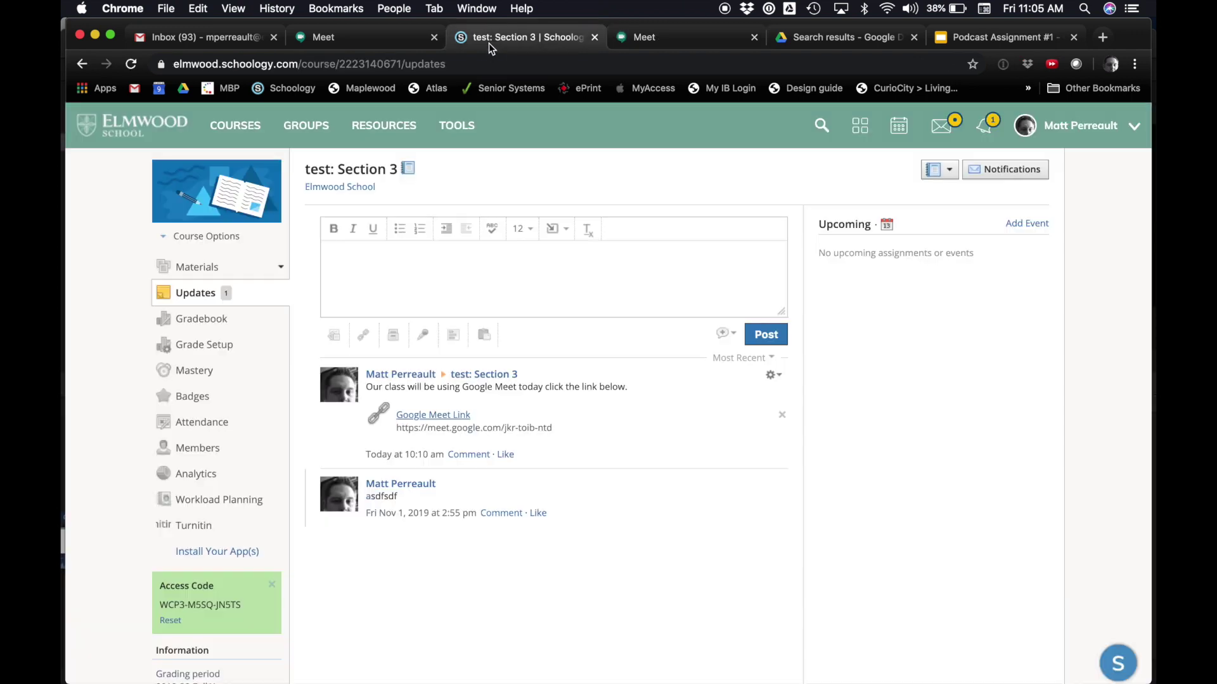